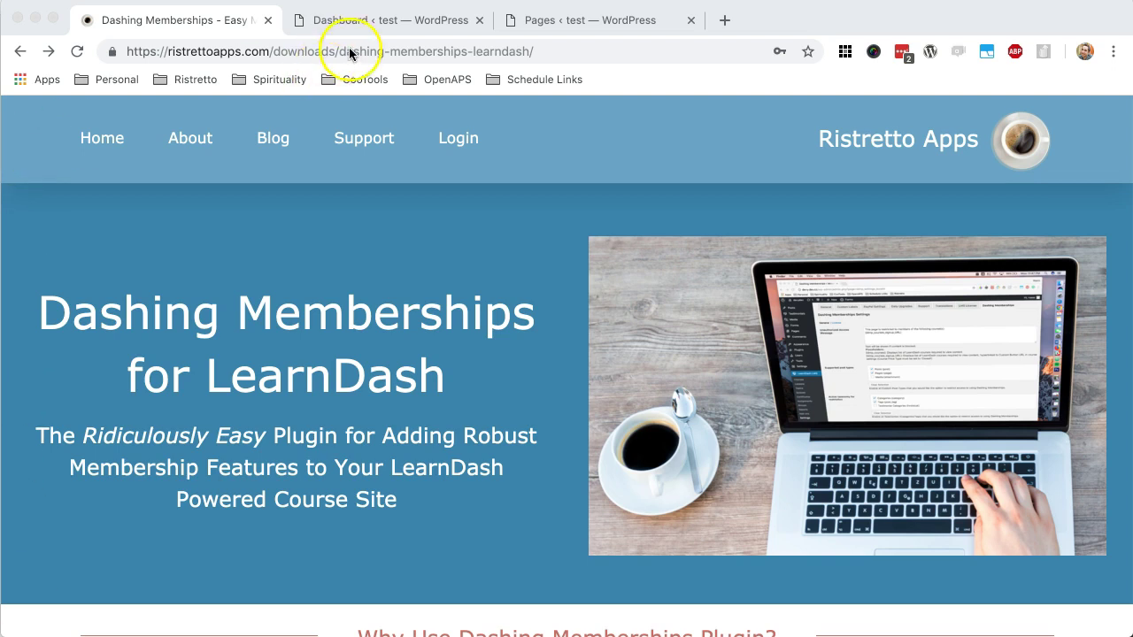
# - Switch to the WordPress dashboard and open the LearnDash courses list
pyautogui.click(374, 31)
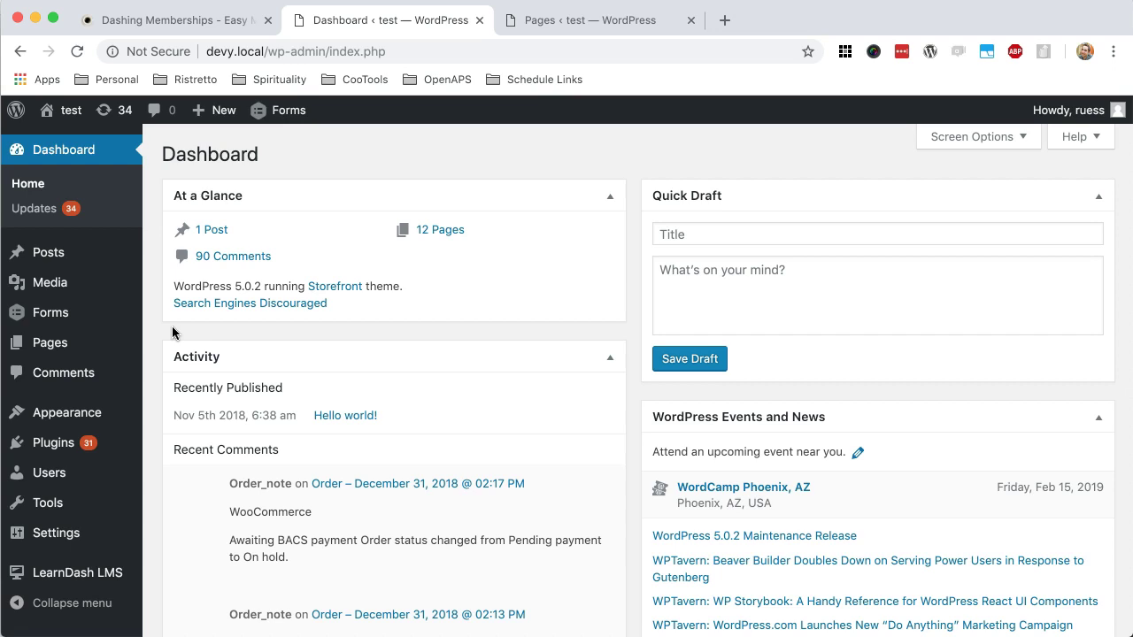
pyautogui.scroll(-3, 172, 332)
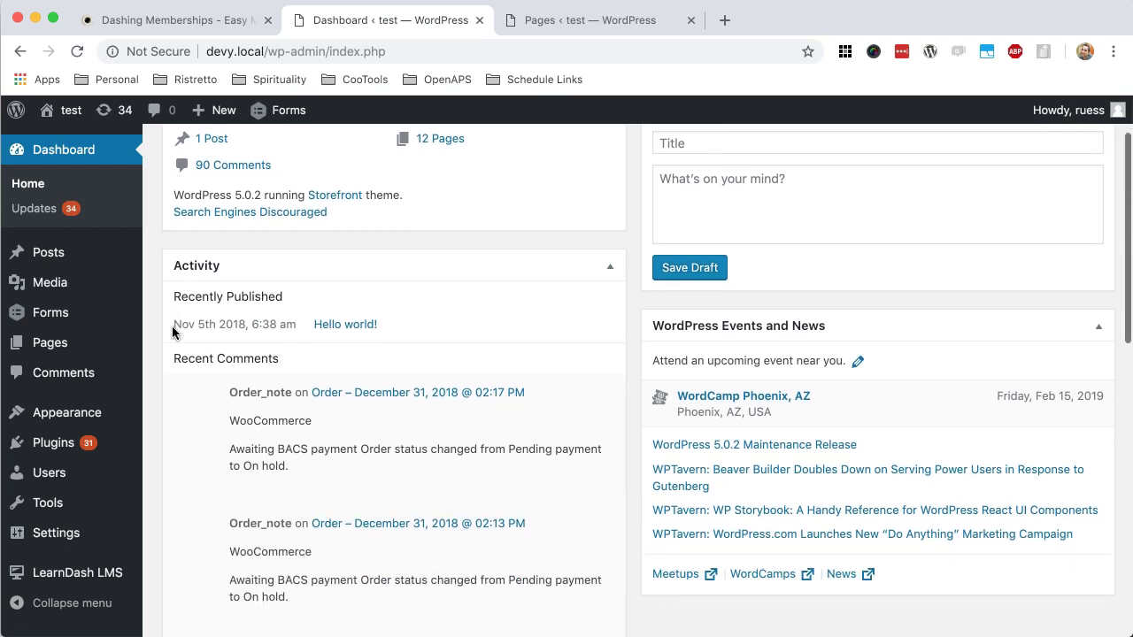
pyautogui.moveTo(104, 573)
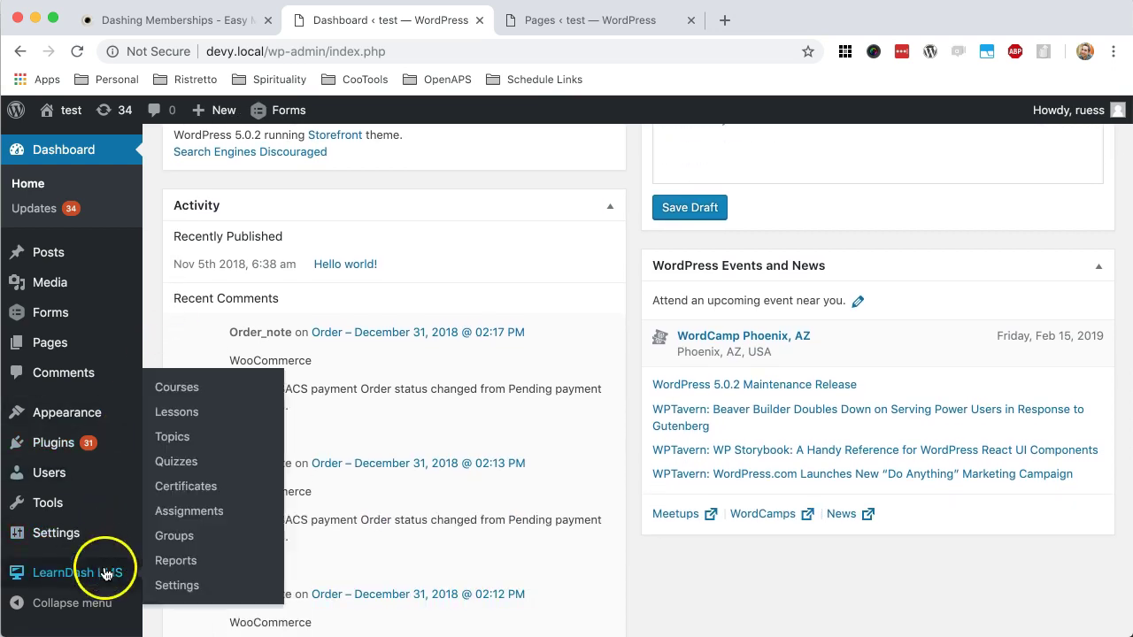
pyautogui.click(190, 393)
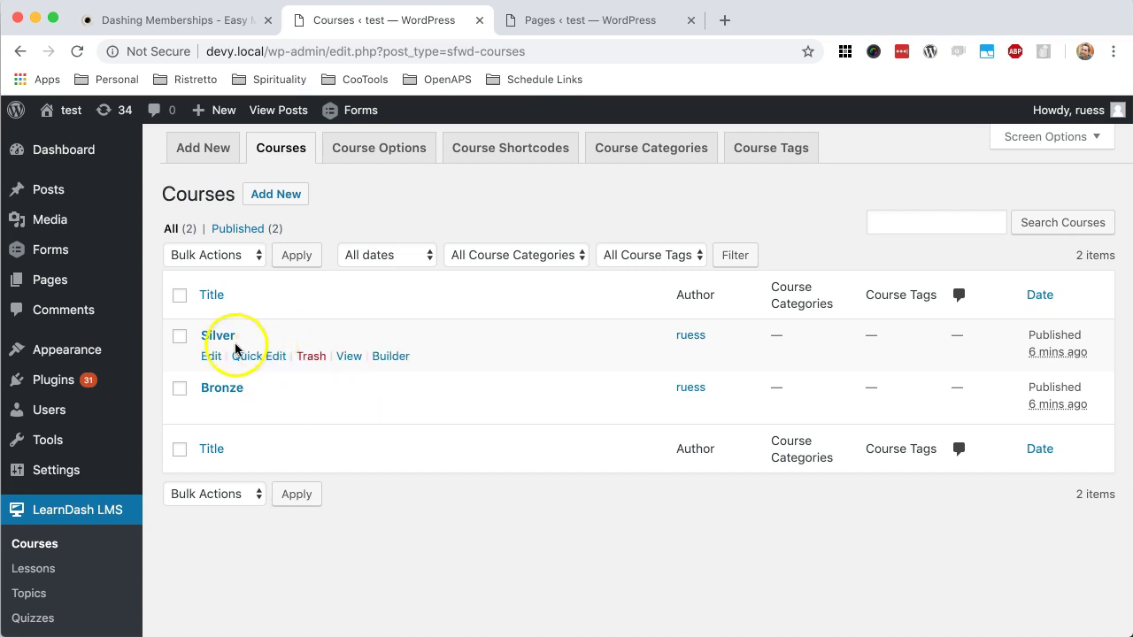
# - Review the Silver and Bronze entries in the LearnDash courses list
pyautogui.moveTo(80, 283)
pyautogui.moveTo(79, 198)
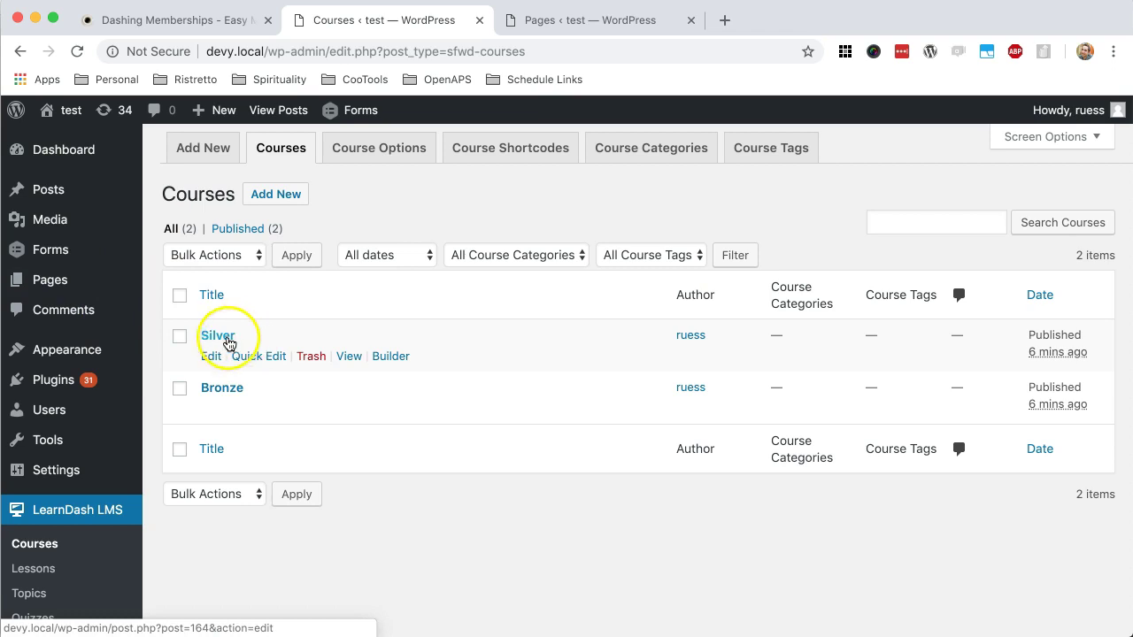
pyautogui.click(232, 344)
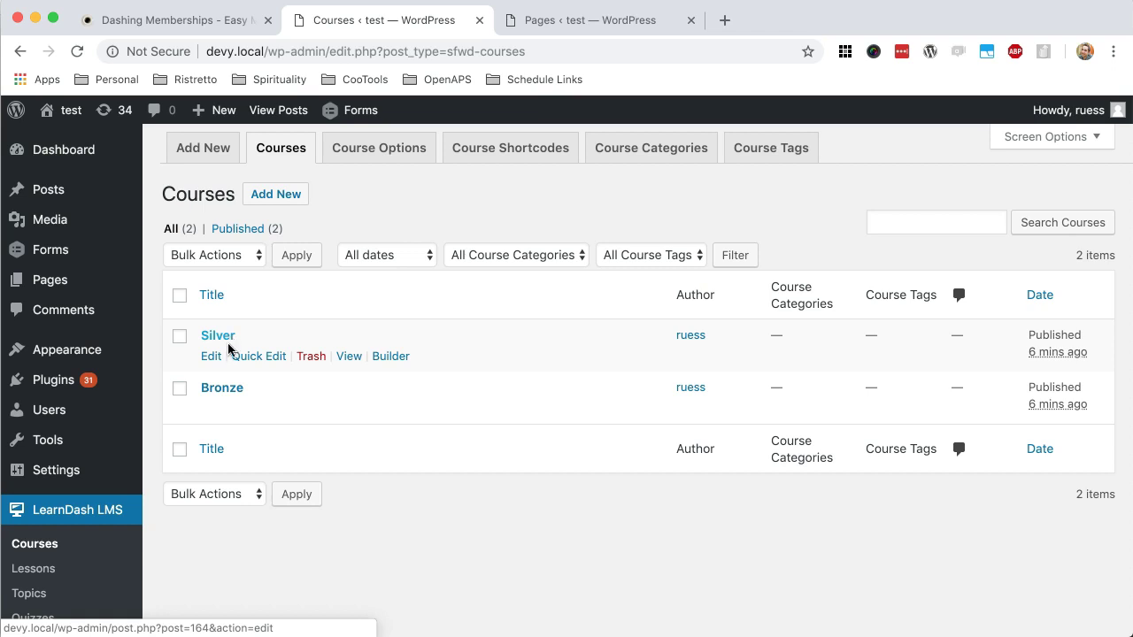
pyautogui.click(226, 390)
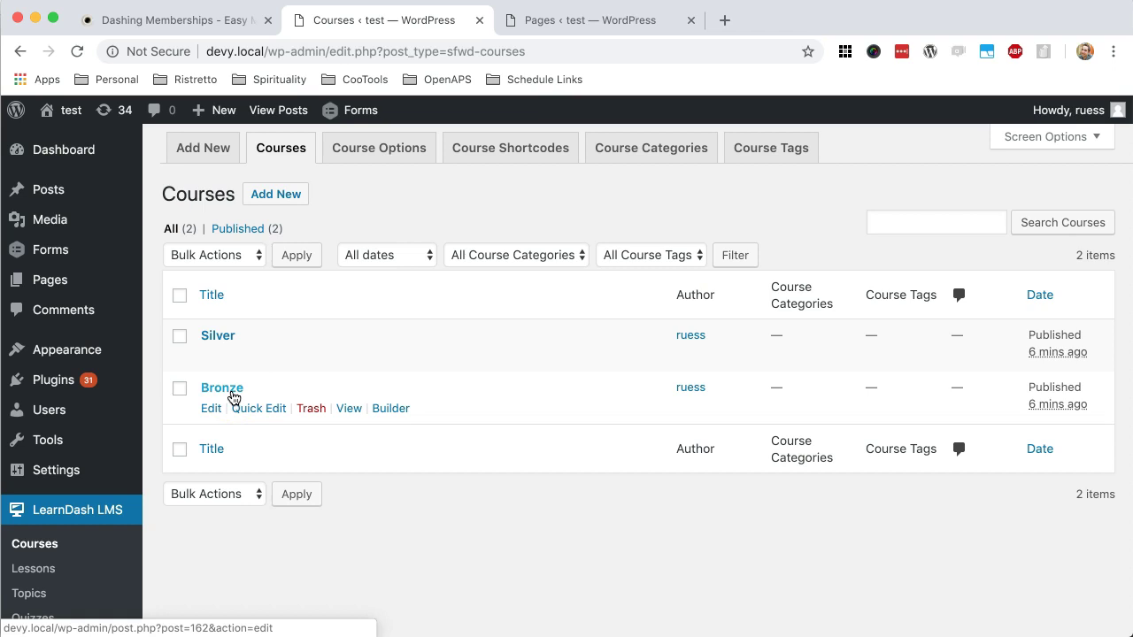
pyautogui.click(448, 302)
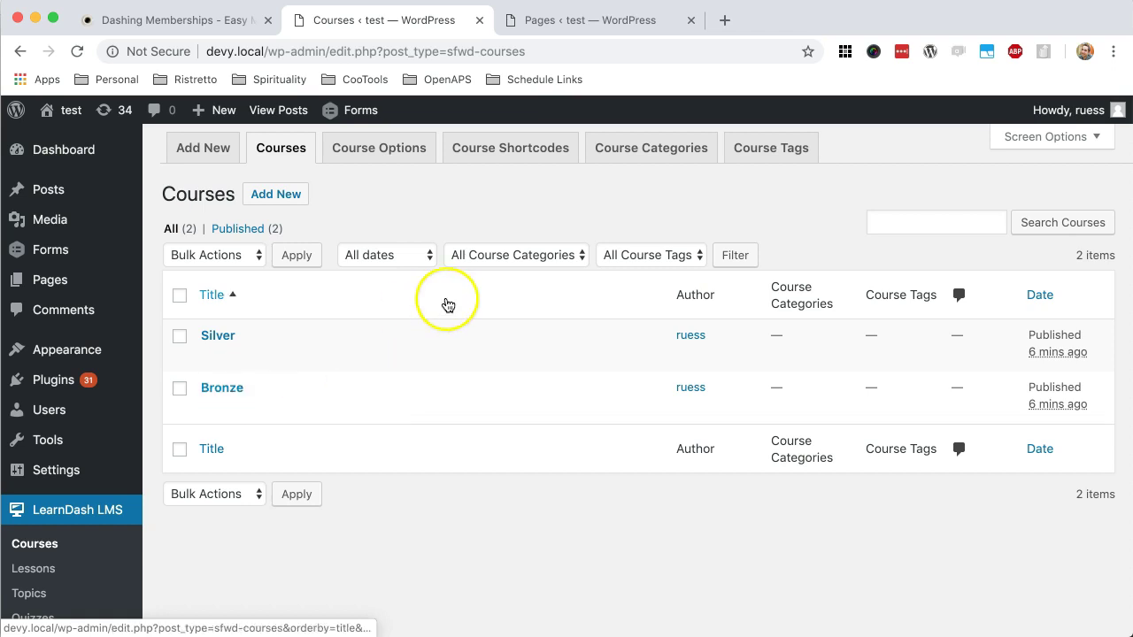
pyautogui.click(381, 357)
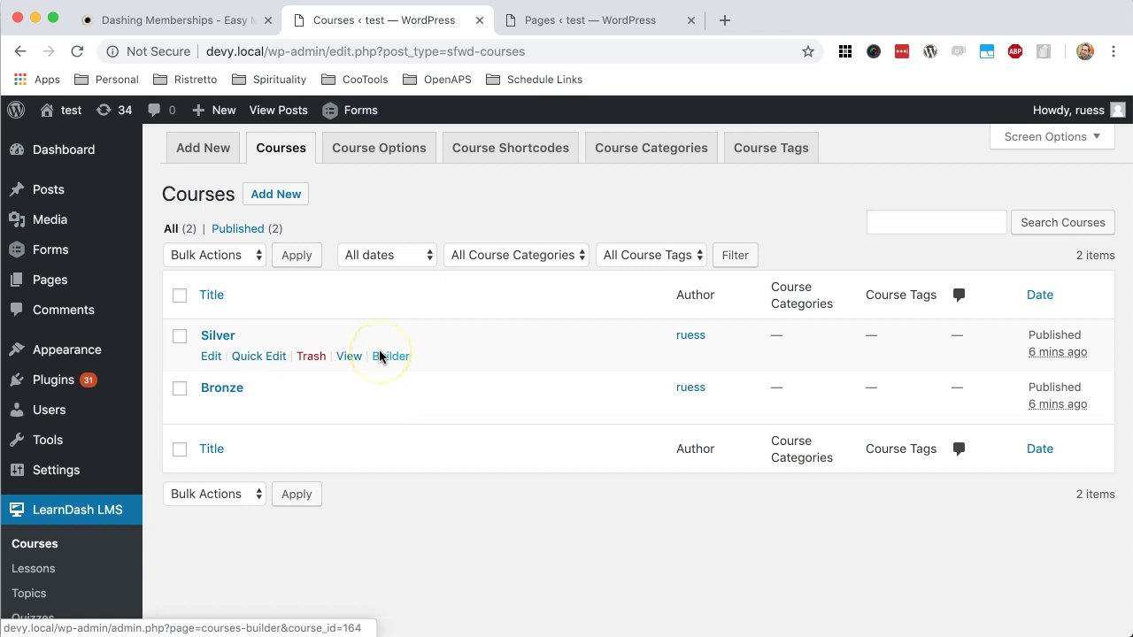
pyautogui.click(424, 242)
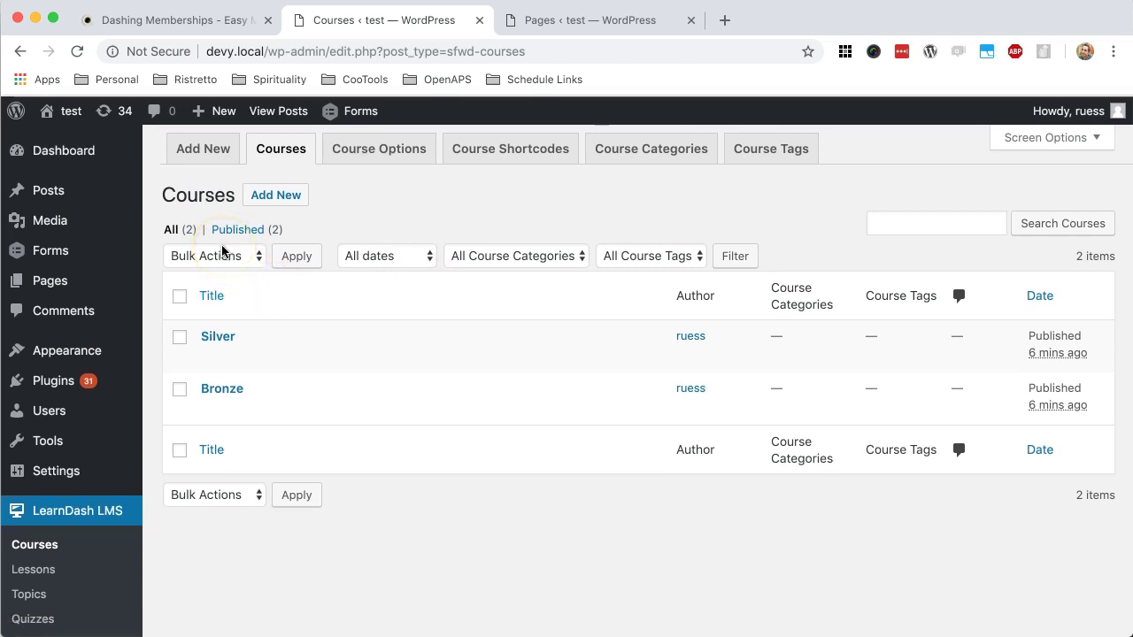
pyautogui.scroll(-1, 170, 409)
pyautogui.scroll(-2, 170, 409)
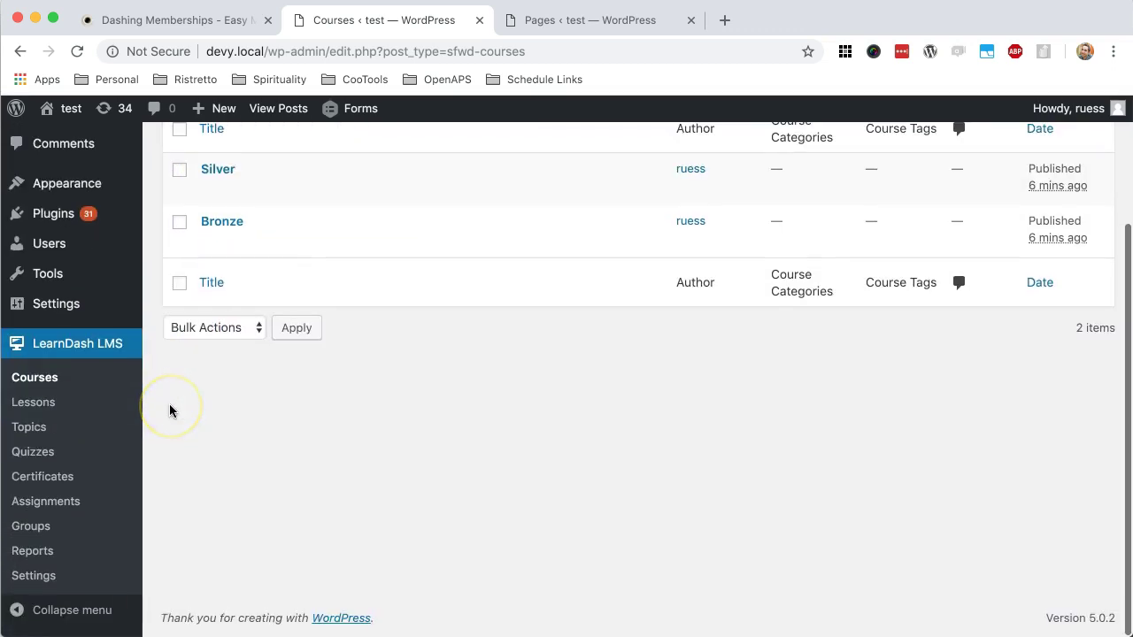
pyautogui.scroll(3, 170, 409)
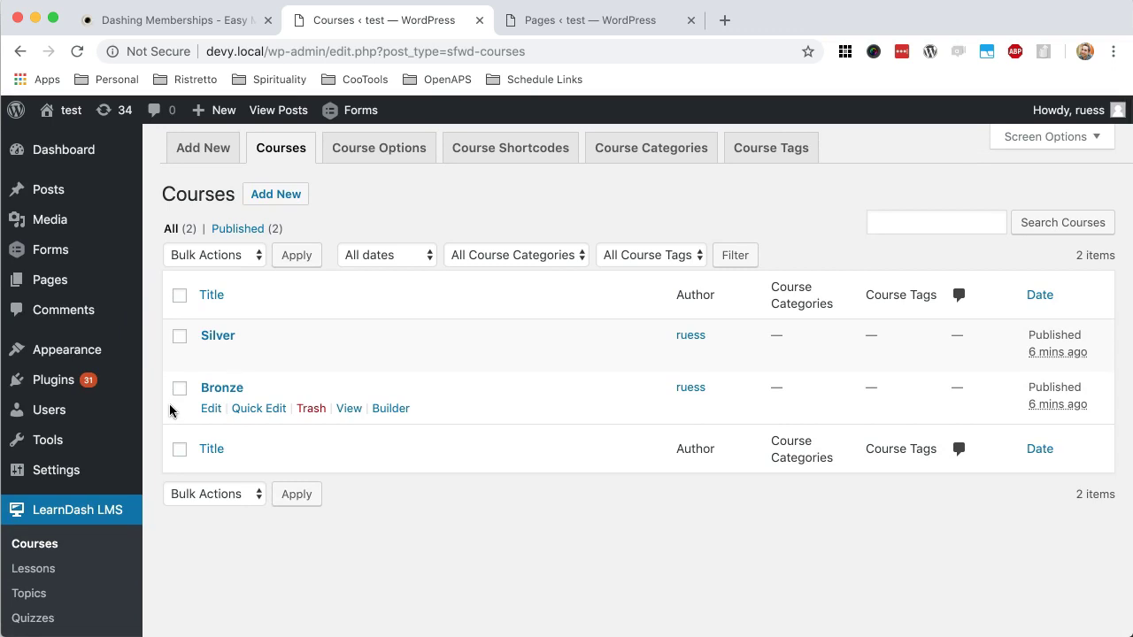
# - Open the Dashing Memberships settings within the LearnDash LMS settings
pyautogui.scroll(-3, 169, 409)
pyautogui.click(78, 571)
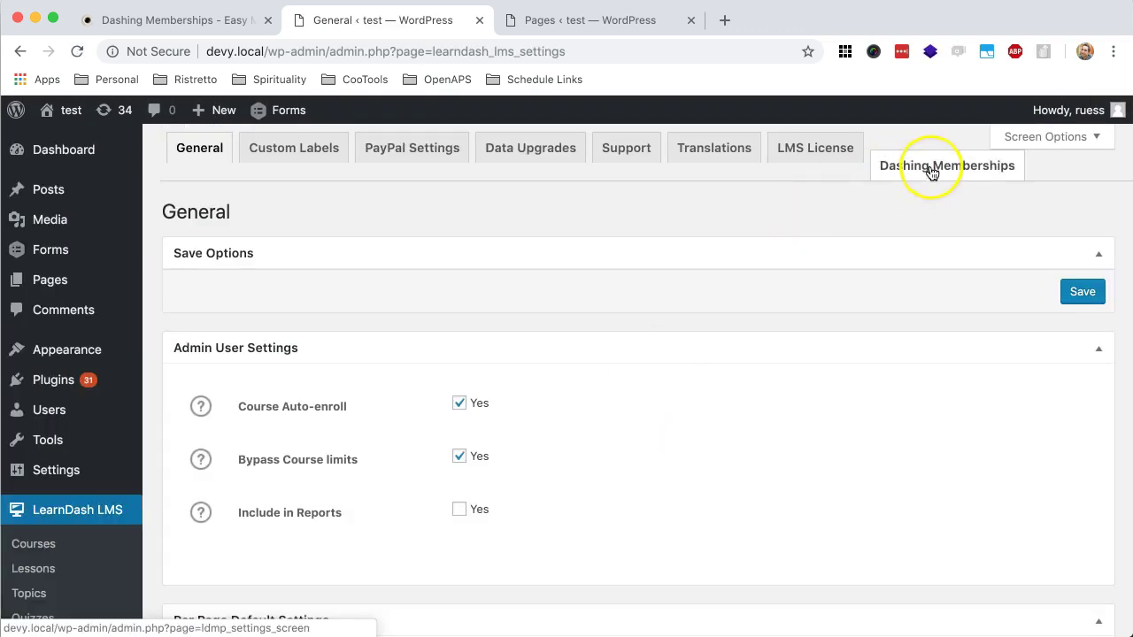
pyautogui.click(932, 172)
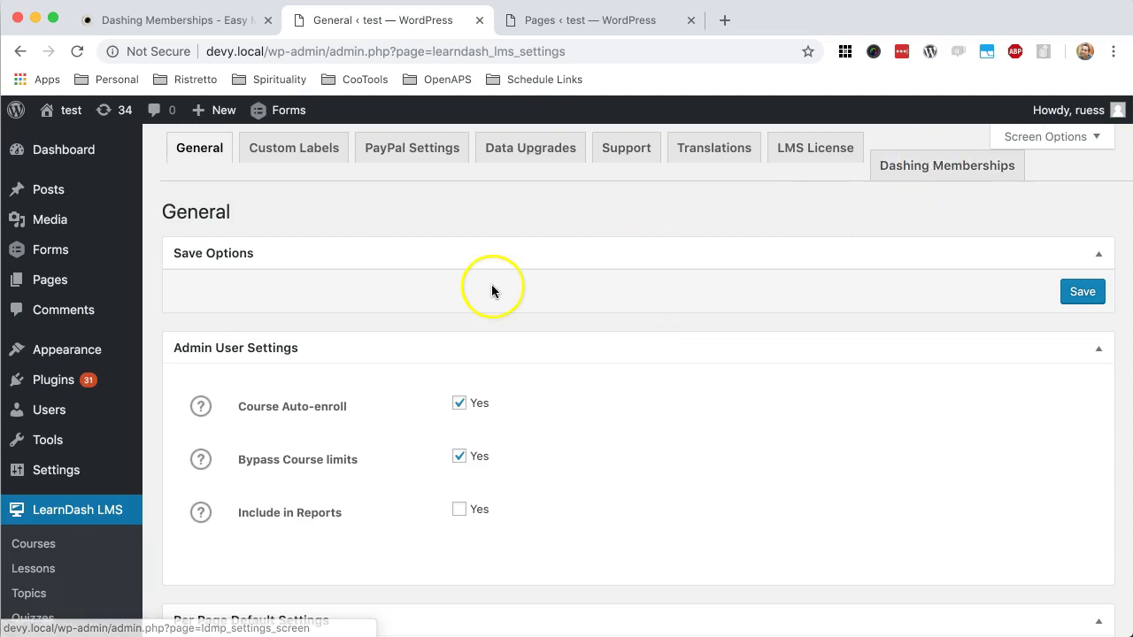
pyautogui.scroll(-5, 488, 286)
pyautogui.scroll(1, 172, 309)
pyautogui.scroll(4, 442, 309)
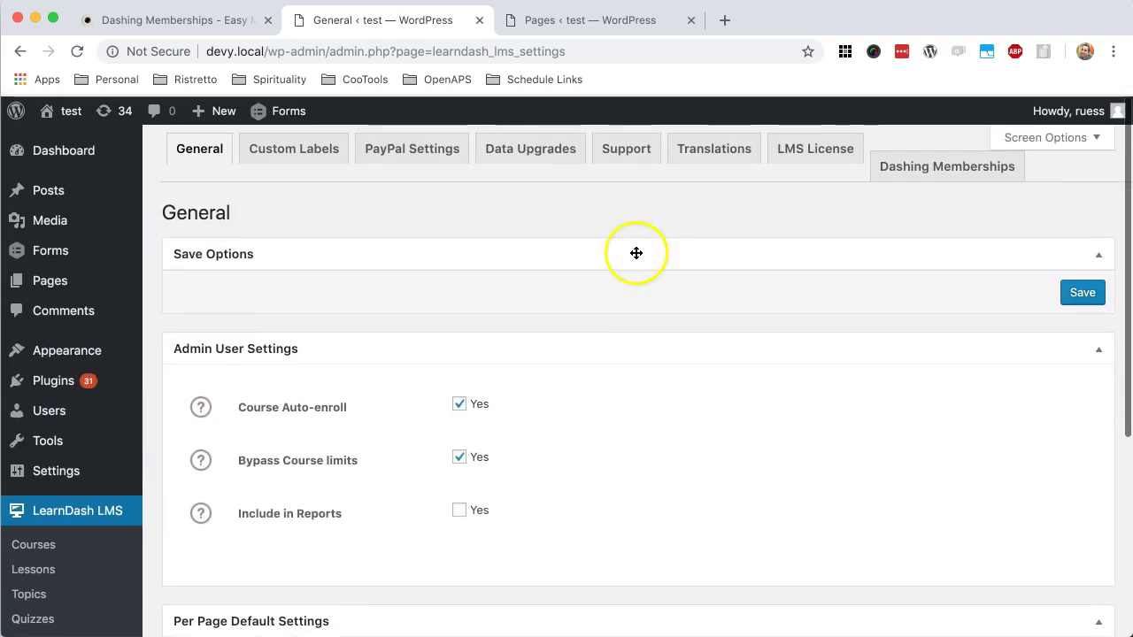
pyautogui.click(873, 171)
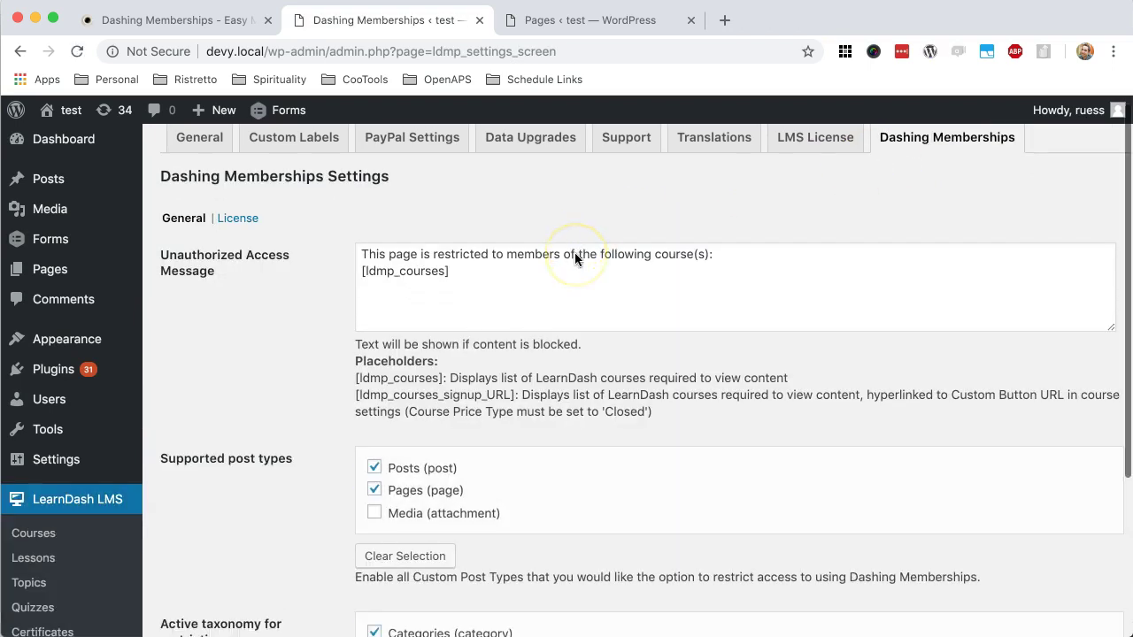
# - Examine the unauthorized access message and the placeholders available for it in the Dashing Memberships settings
pyautogui.scroll(1, 574, 253)
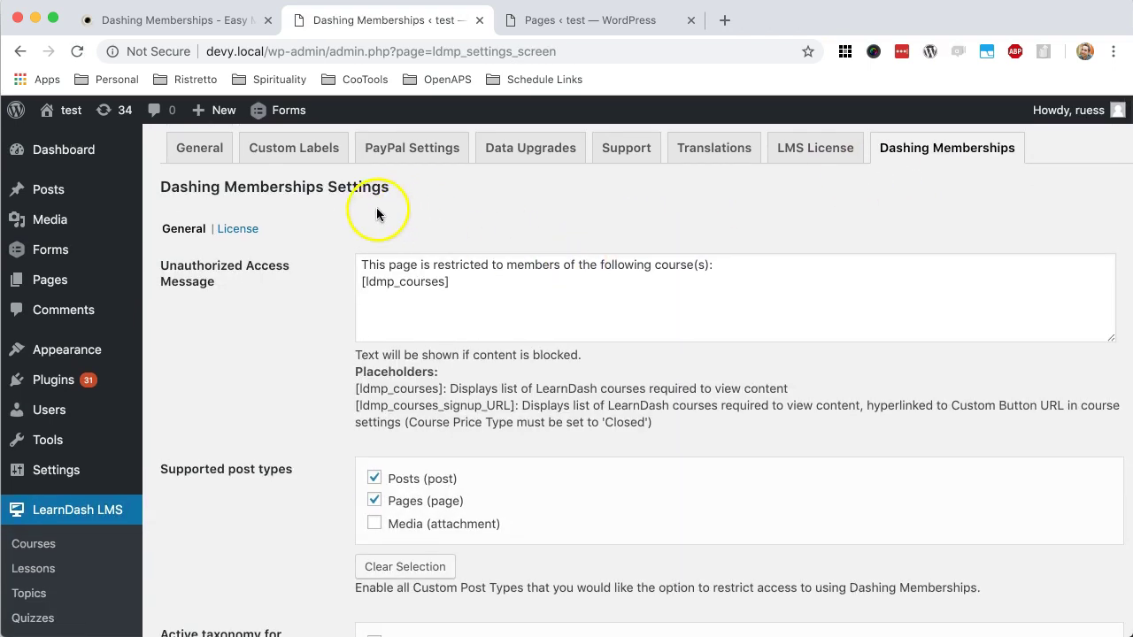
pyautogui.scroll(-5, 296, 263)
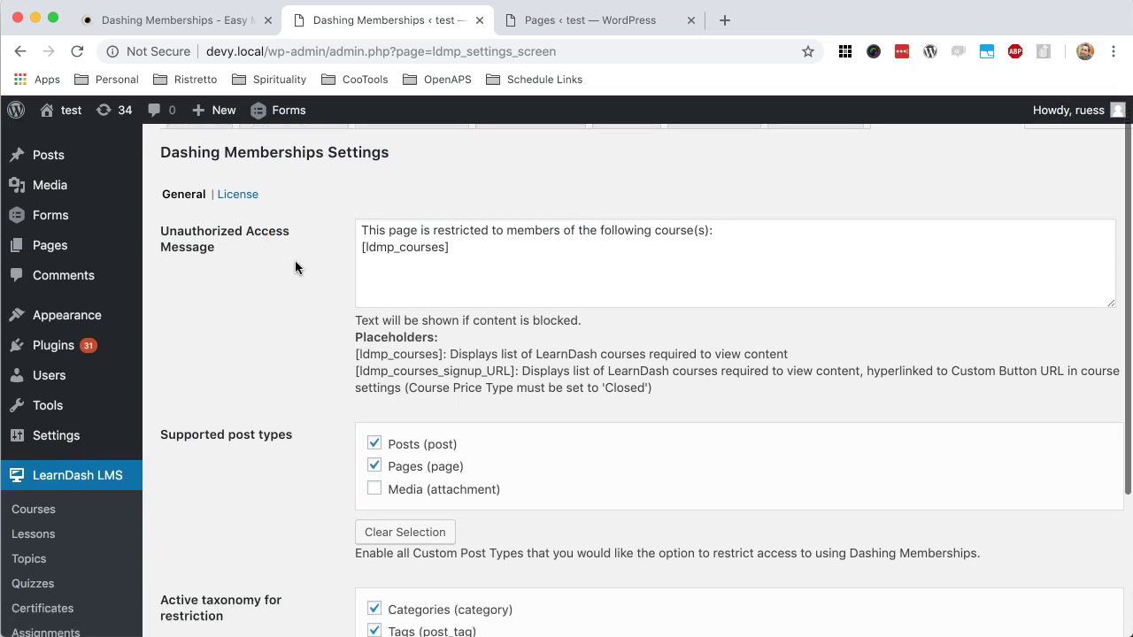
pyautogui.scroll(2, 296, 263)
pyautogui.scroll(3, 295, 267)
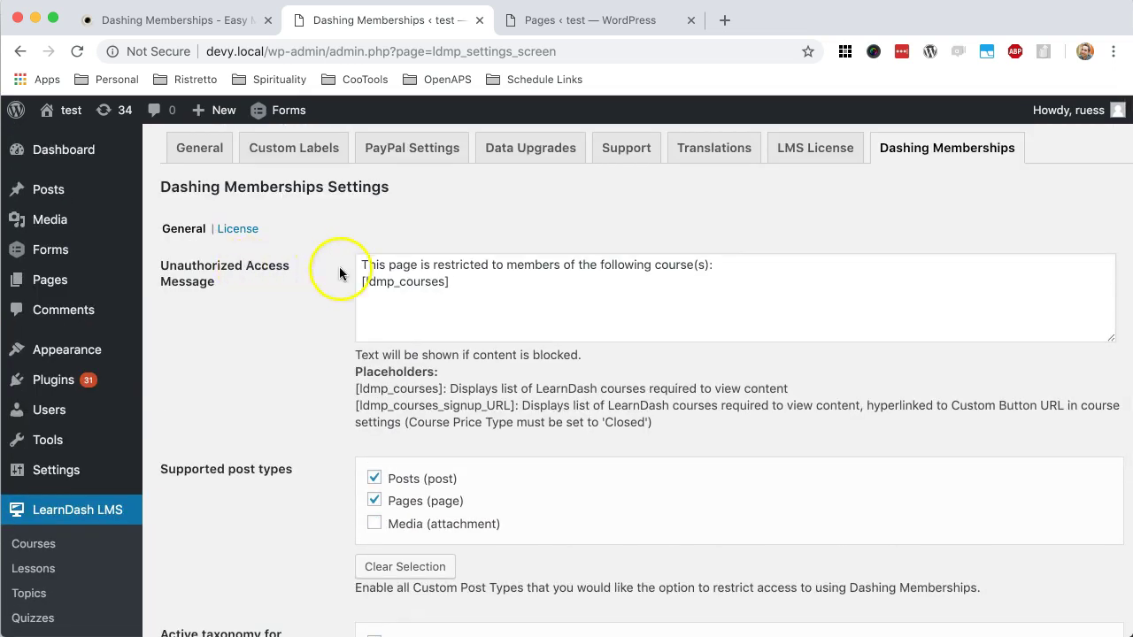
pyautogui.moveTo(513, 298); pyautogui.dragTo(360, 258)
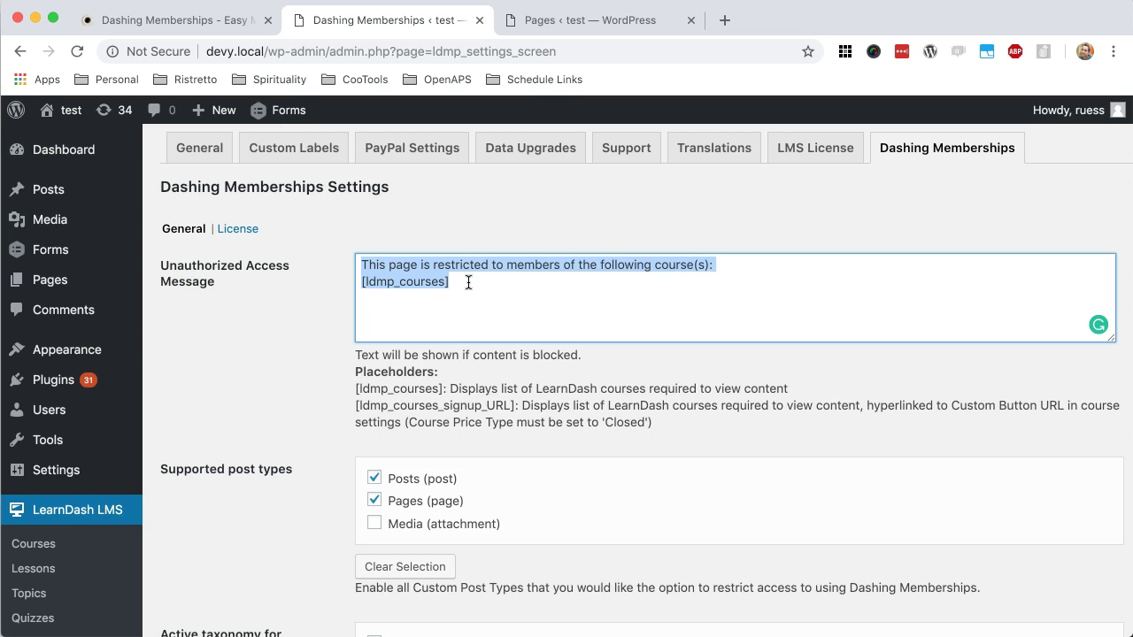
pyautogui.click(451, 278)
pyautogui.click(453, 279)
pyautogui.click(453, 279)
pyautogui.moveTo(455, 280); pyautogui.dragTo(359, 259)
pyautogui.click(497, 271)
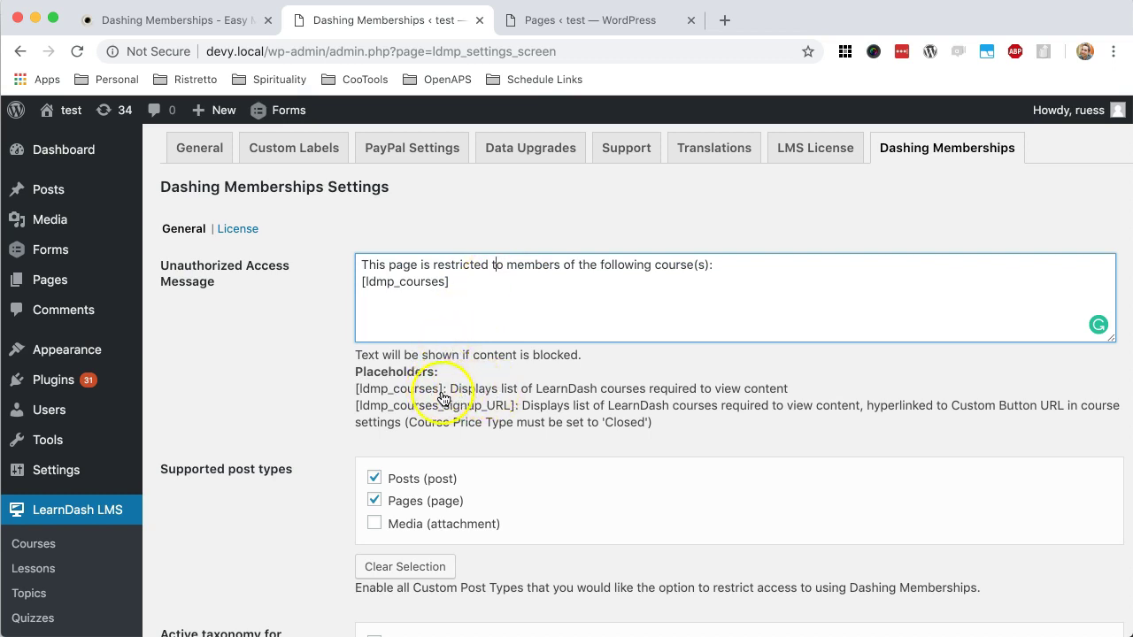
pyautogui.moveTo(445, 395); pyautogui.dragTo(354, 392)
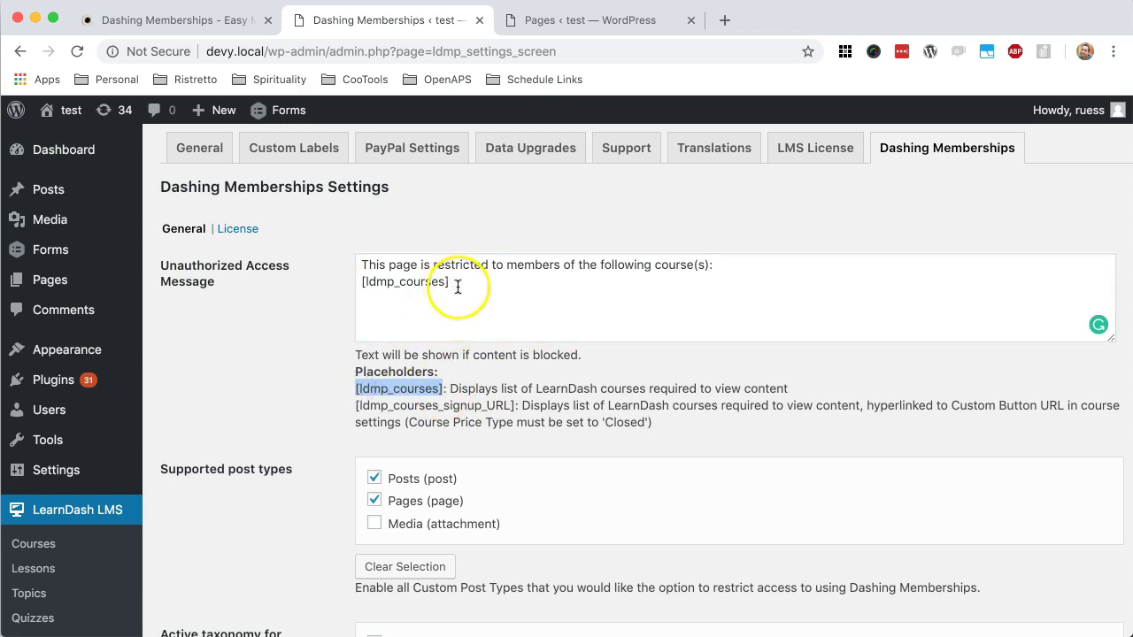
pyautogui.moveTo(449, 281); pyautogui.dragTo(365, 275)
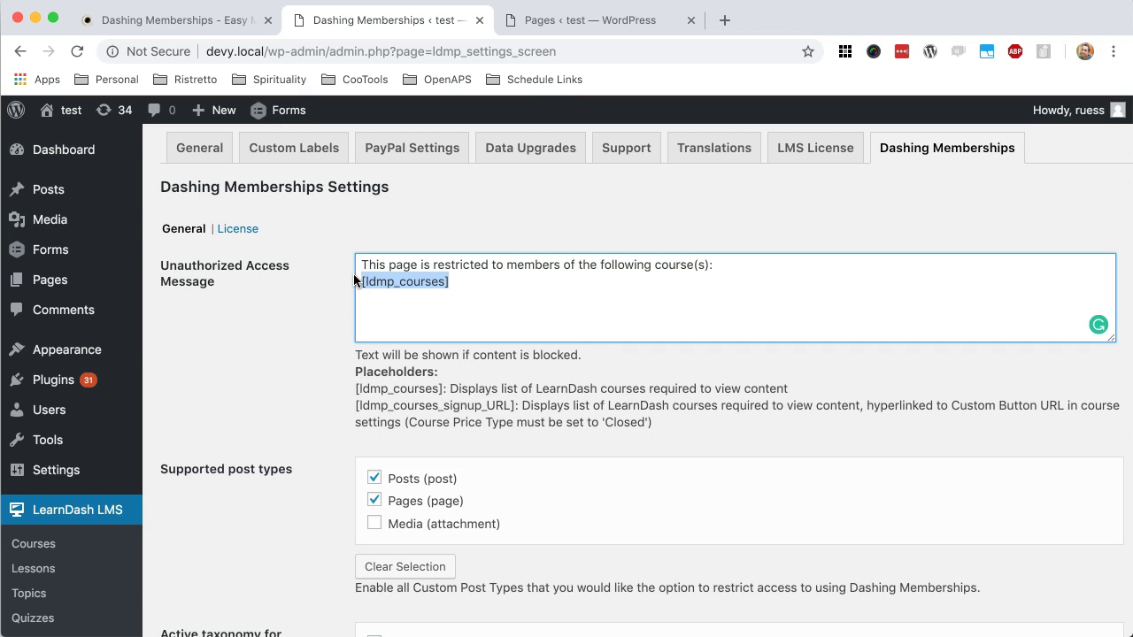
pyautogui.click(464, 288)
pyautogui.moveTo(464, 288); pyautogui.dragTo(352, 282)
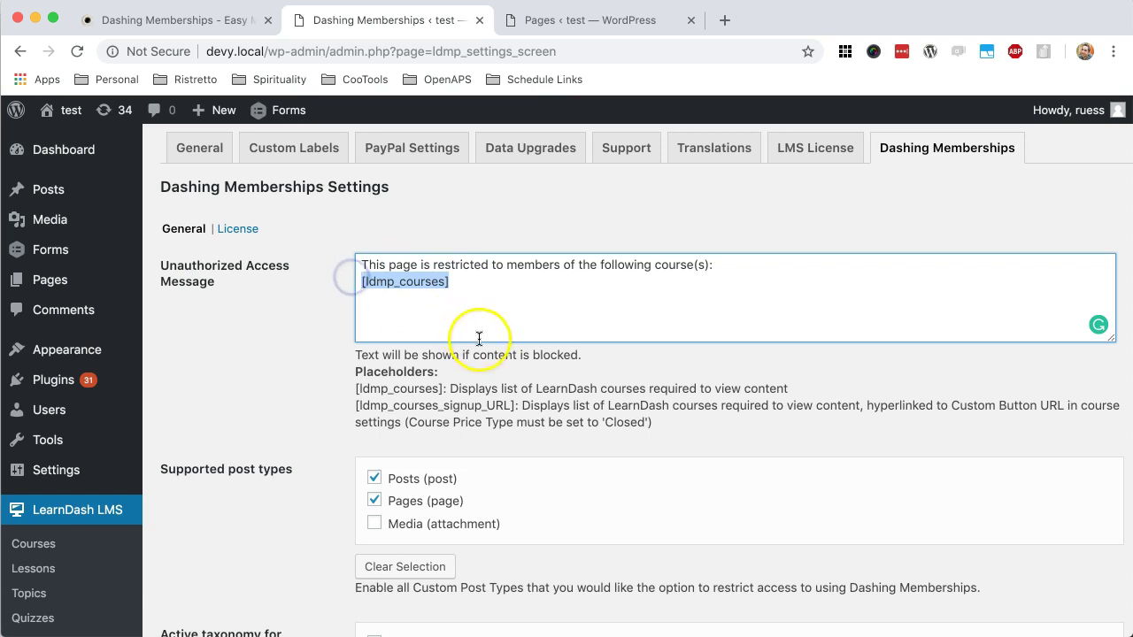
# - Replace the [ldmp_courses] placeholder in the unauthorized access message with [ldmp_courses_signup_URL]
pyautogui.scroll(-1, 498, 354)
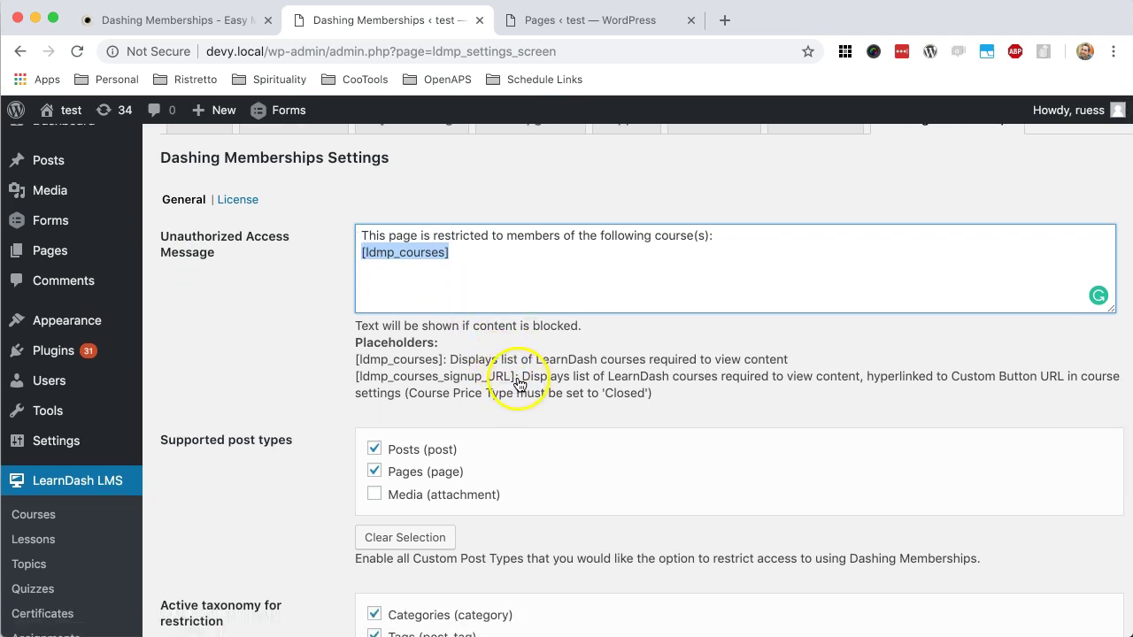
pyautogui.moveTo(517, 379); pyautogui.dragTo(358, 379)
pyautogui.press('super+c')
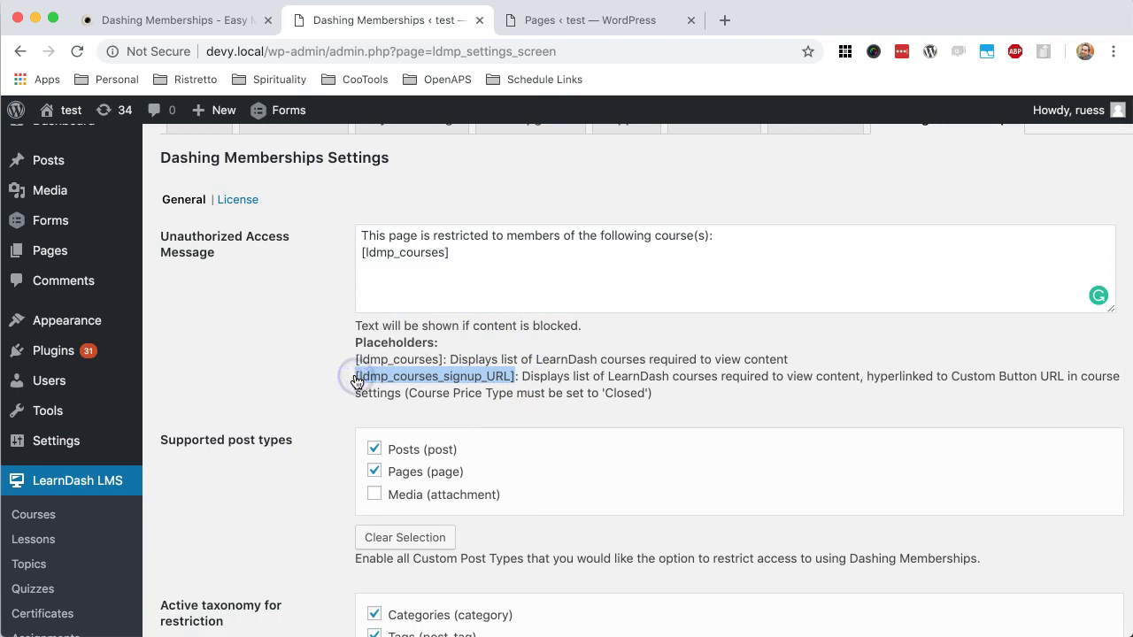
pyautogui.moveTo(465, 256); pyautogui.dragTo(364, 255)
pyautogui.press('super+v')
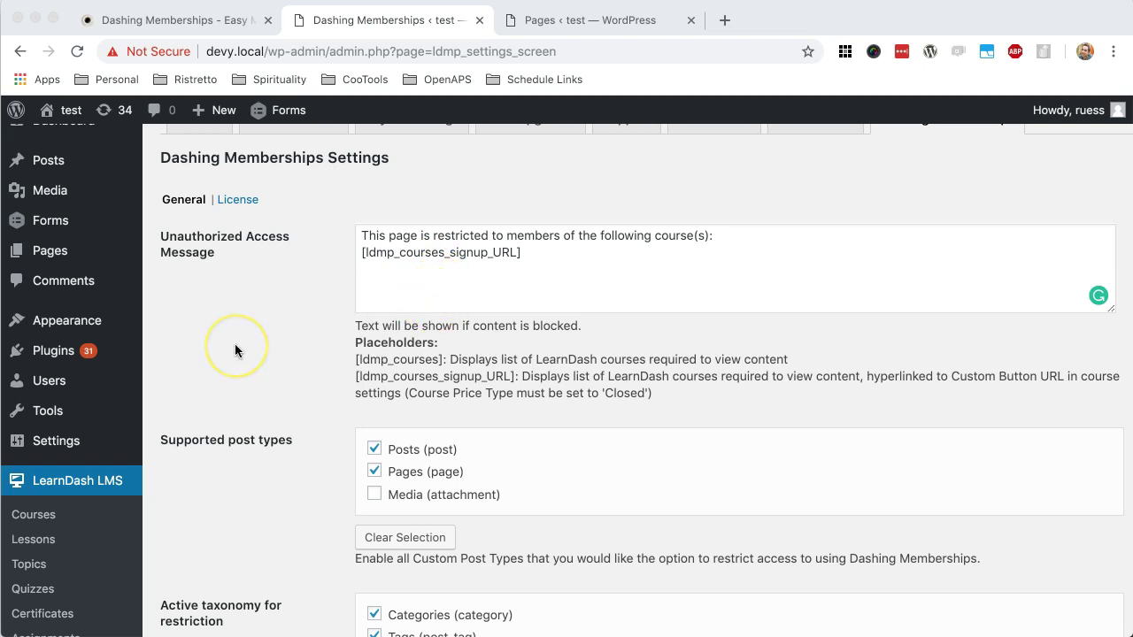
# - Open the Silver course for editing from the LearnDash courses list in a separate browser tab
pyautogui.scroll(1, 235, 344)
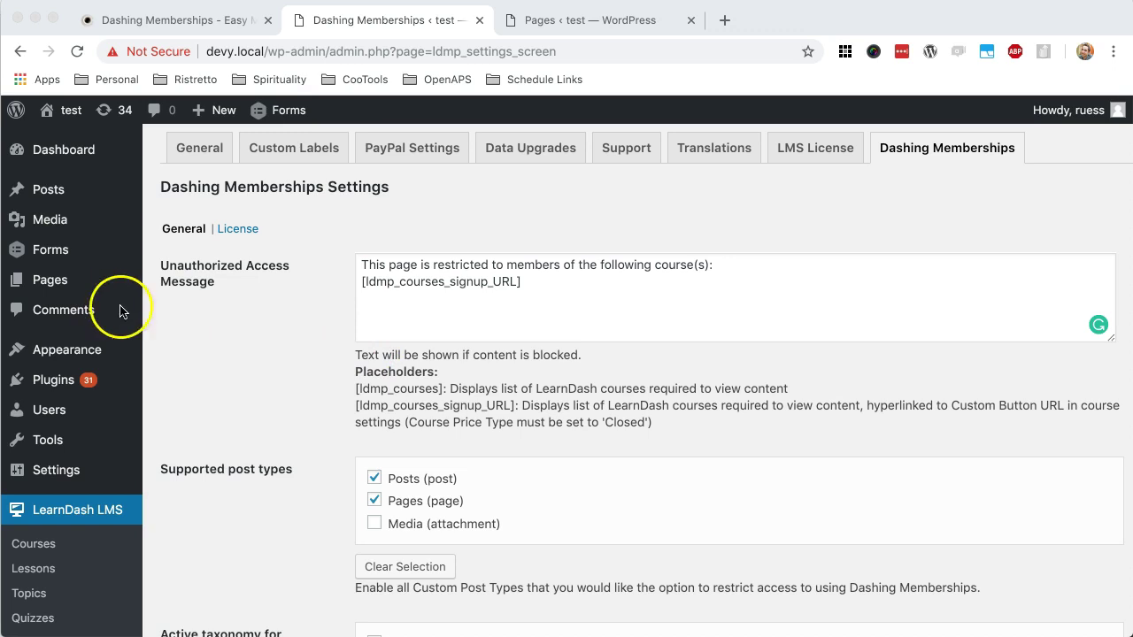
pyautogui.scroll(-1, 139, 475)
pyautogui.click(61, 529)
pyautogui.rightClick(36, 526)
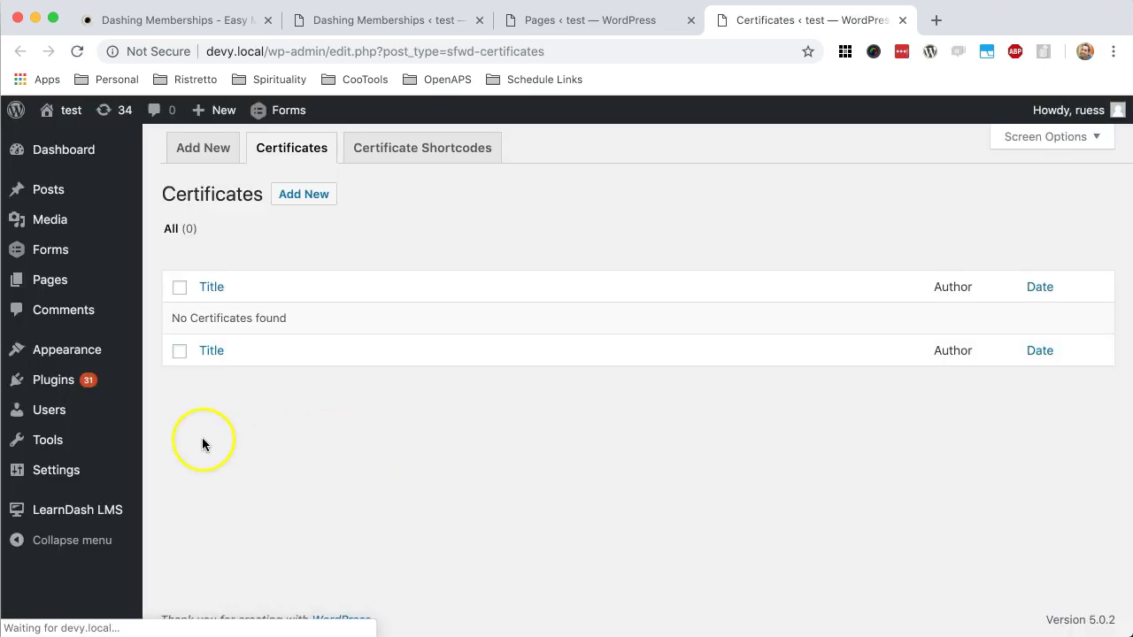
pyautogui.scroll(-3, 145, 438)
pyautogui.click(54, 389)
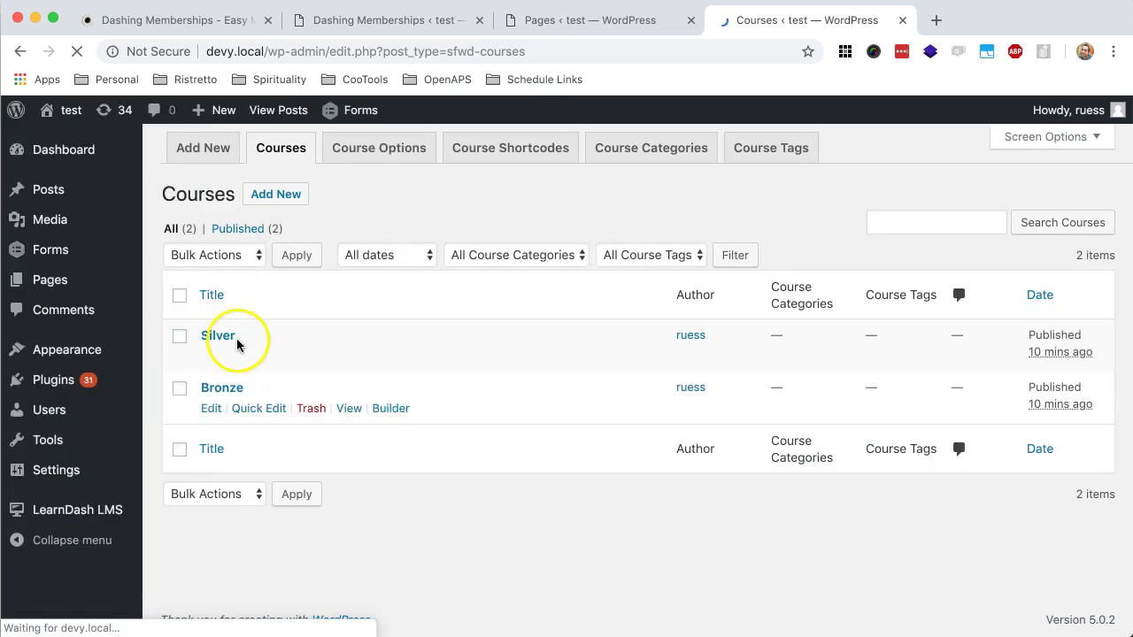
pyautogui.click(222, 338)
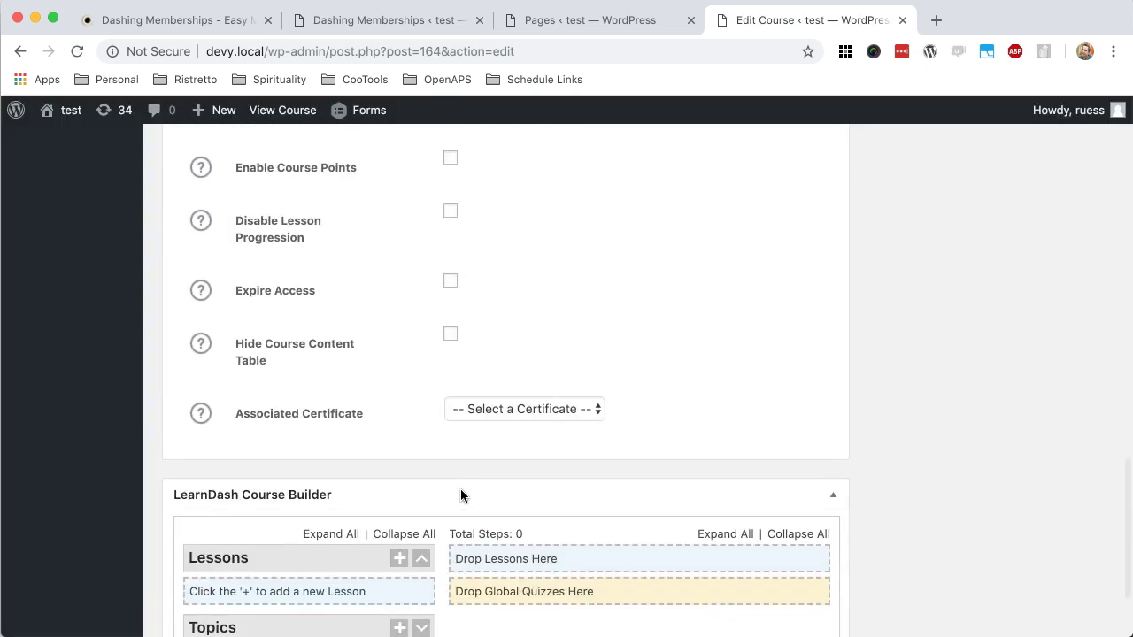
# - Set the Silver course's Course Price Type to Closed
pyautogui.scroll(10, 460, 489)
pyautogui.scroll(5, 460, 492)
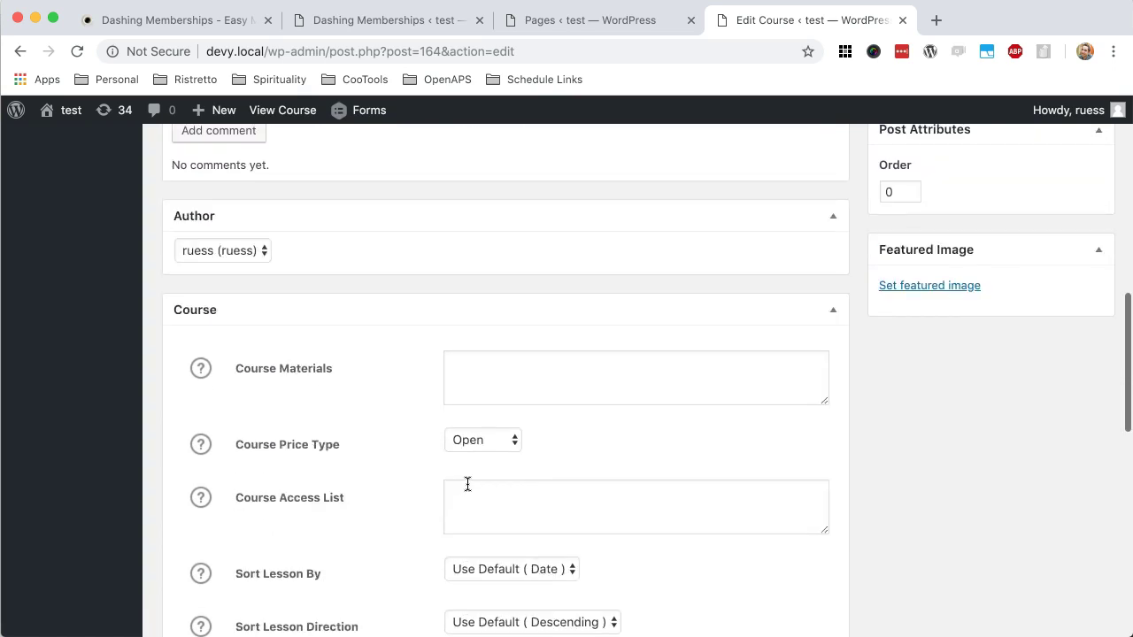
pyautogui.click(485, 442)
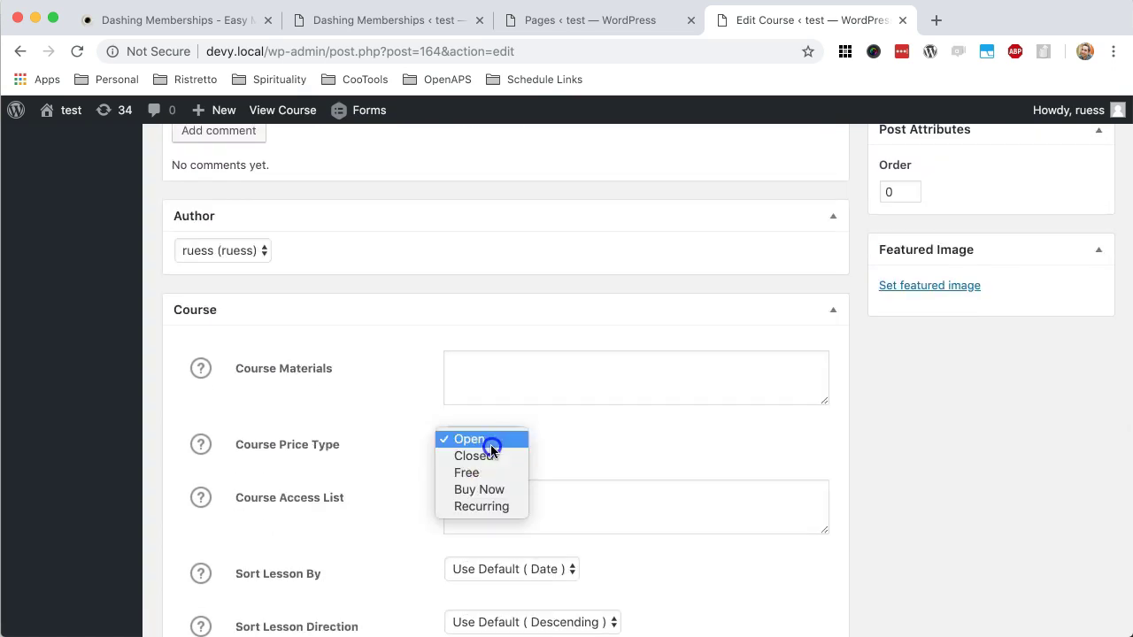
pyautogui.click(493, 490)
pyautogui.scroll(-1, 583, 494)
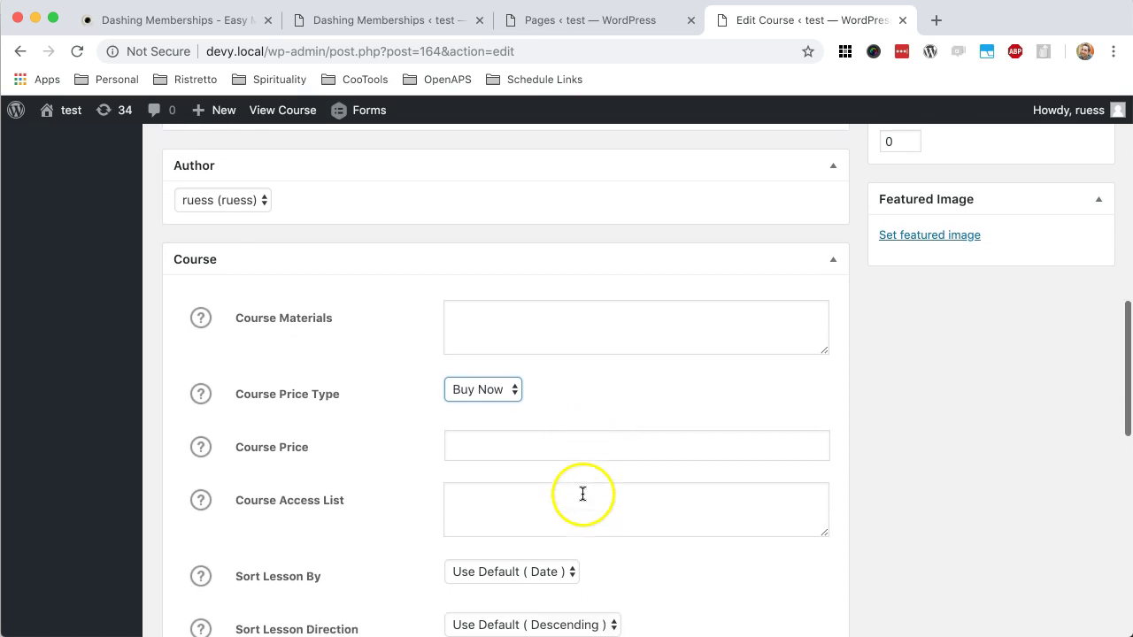
pyautogui.click(488, 384)
pyautogui.click(491, 354)
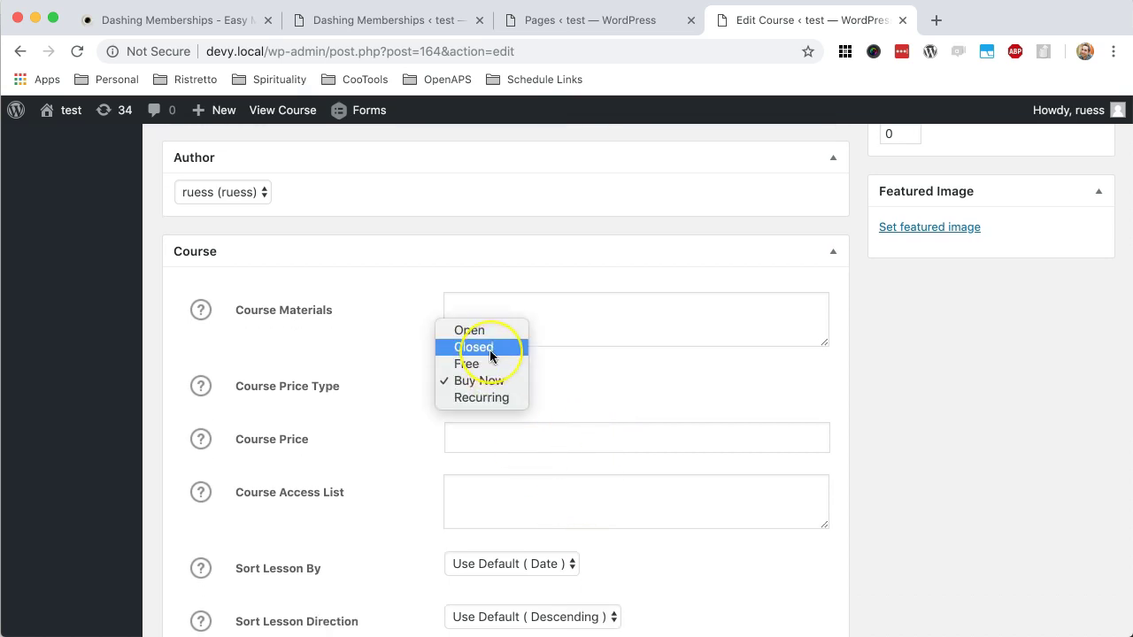
# - Examine the Silver course's Custom Button URL field and compare it with the signup URL placeholder in the Dashing Memberships settings
pyautogui.scroll(-3, 566, 403)
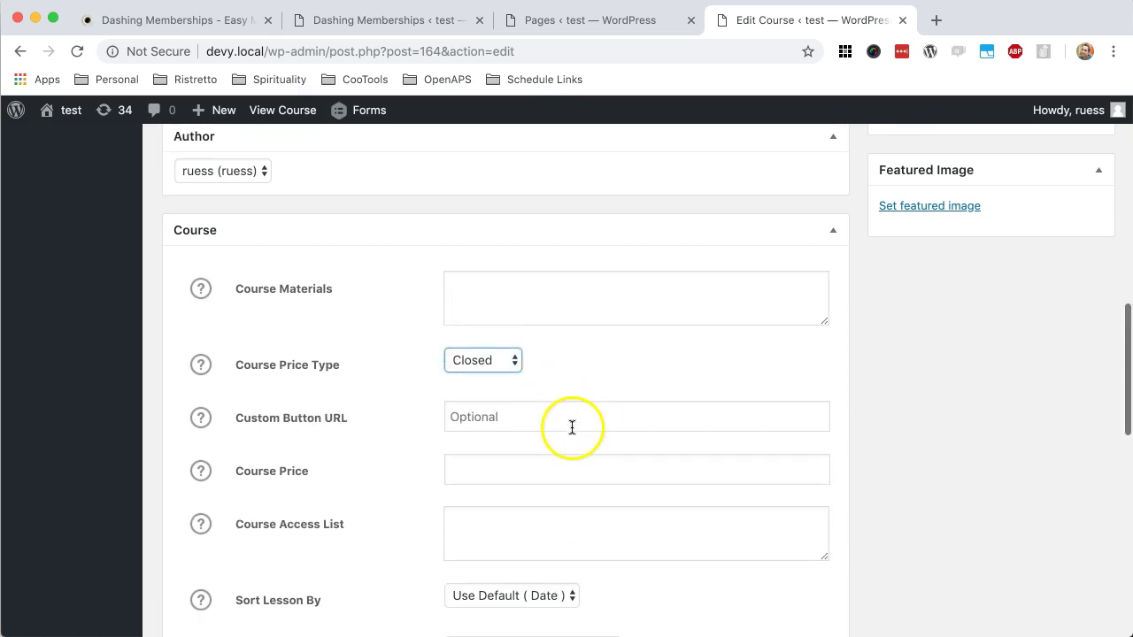
pyautogui.click(556, 322)
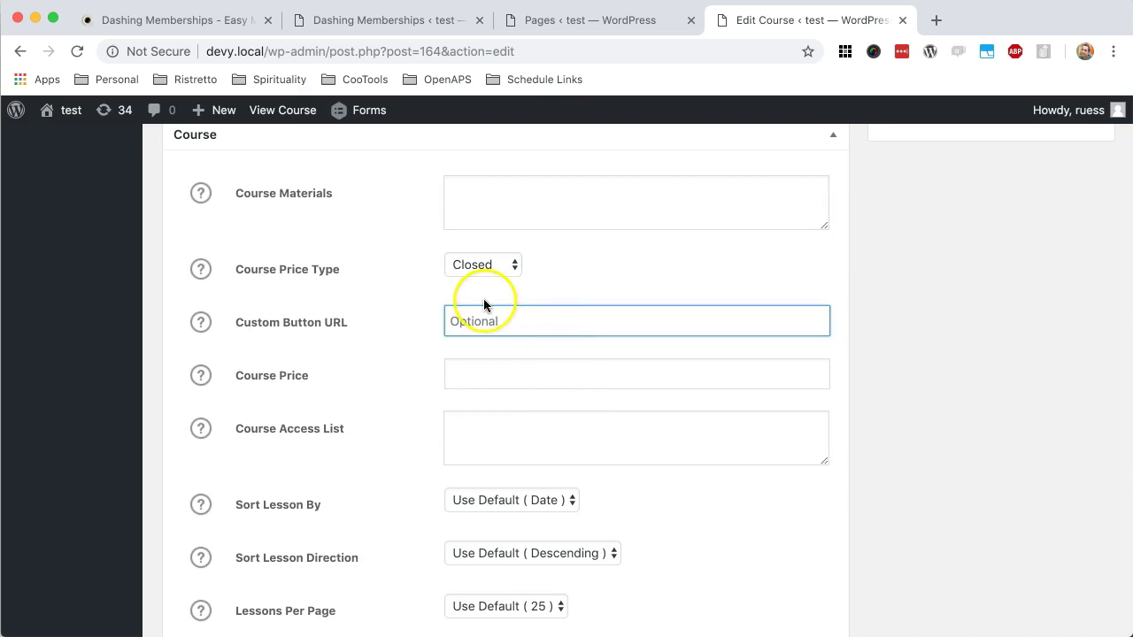
pyautogui.click(367, 327)
pyautogui.click(466, 330)
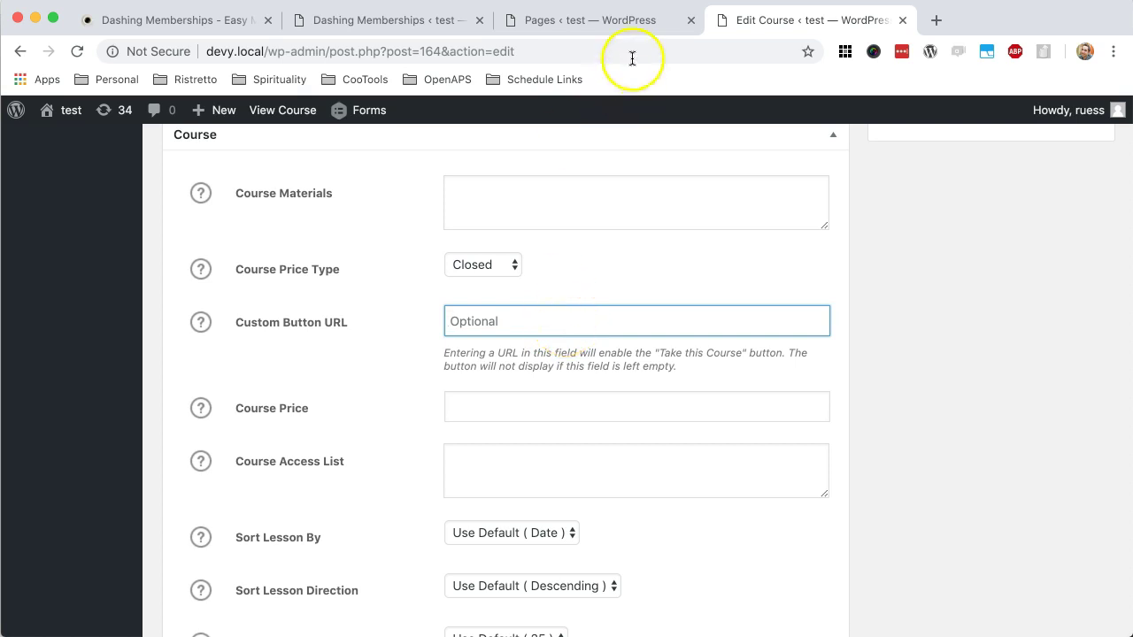
pyautogui.click(445, 24)
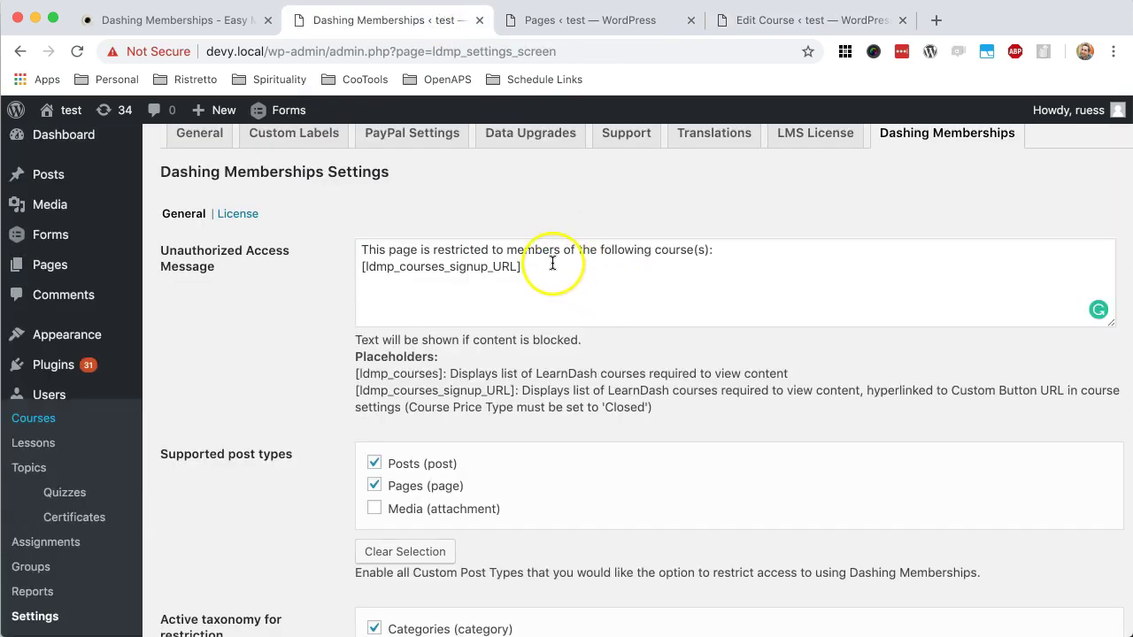
pyautogui.moveTo(522, 266); pyautogui.dragTo(367, 267)
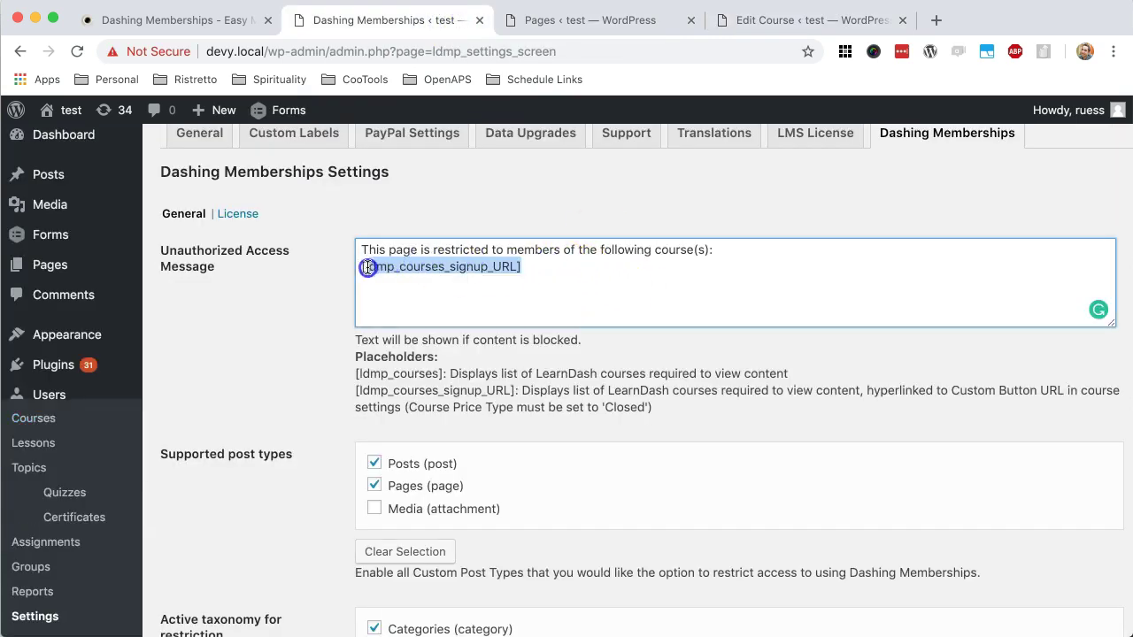
pyautogui.click(734, 24)
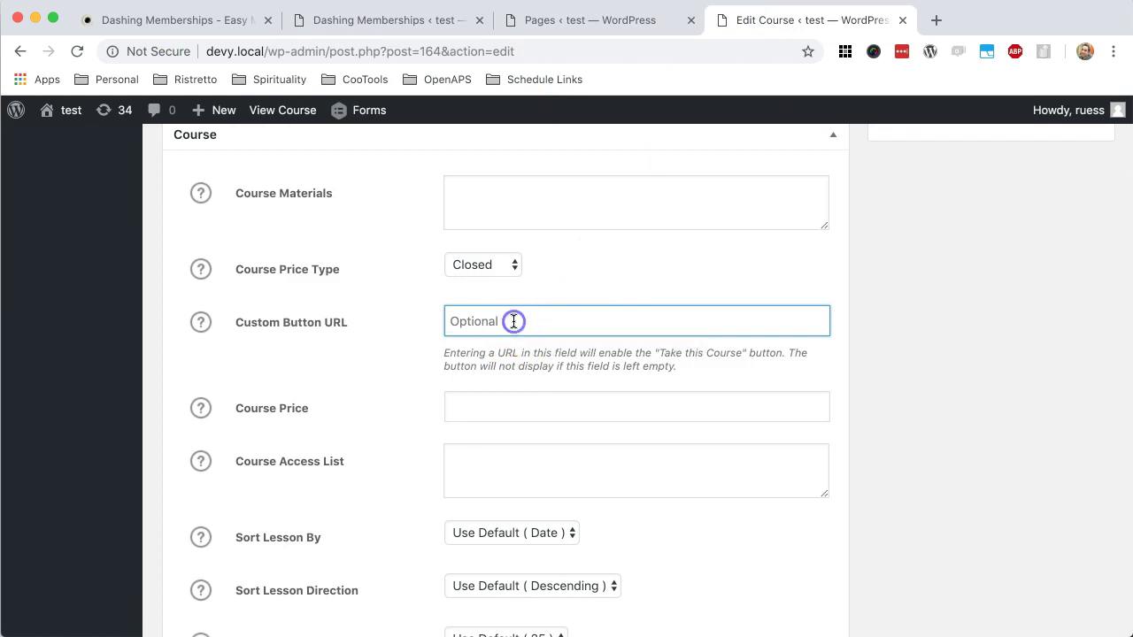
pyautogui.click(434, 26)
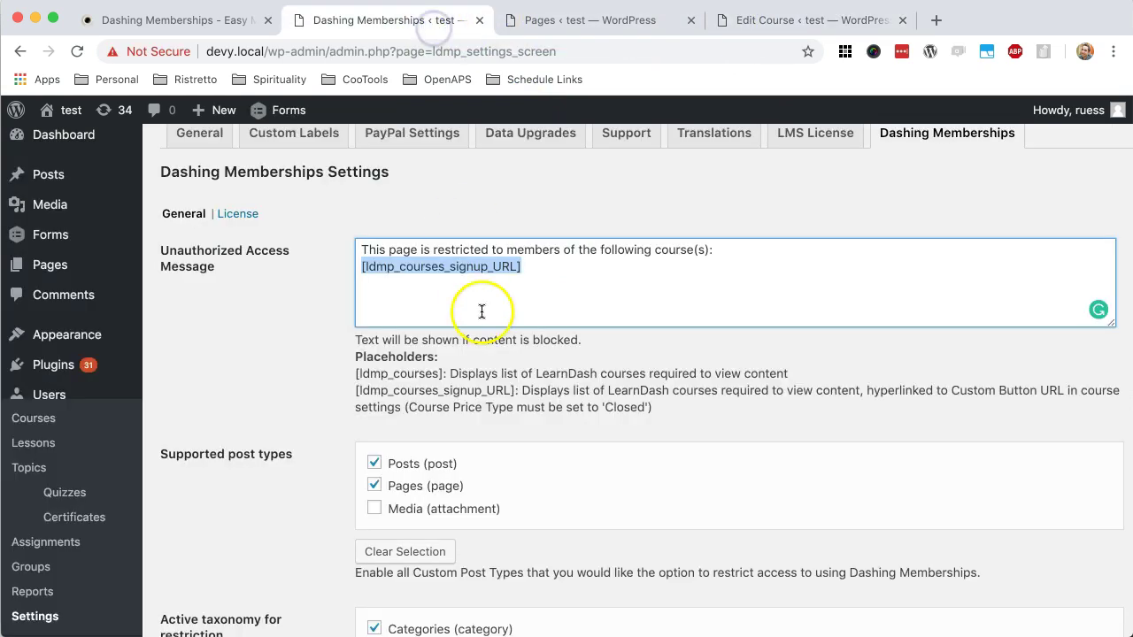
# - Review the supported post types and active taxonomies for restriction in the Dashing Memberships settings against the WordPress content types
pyautogui.scroll(-2, 461, 359)
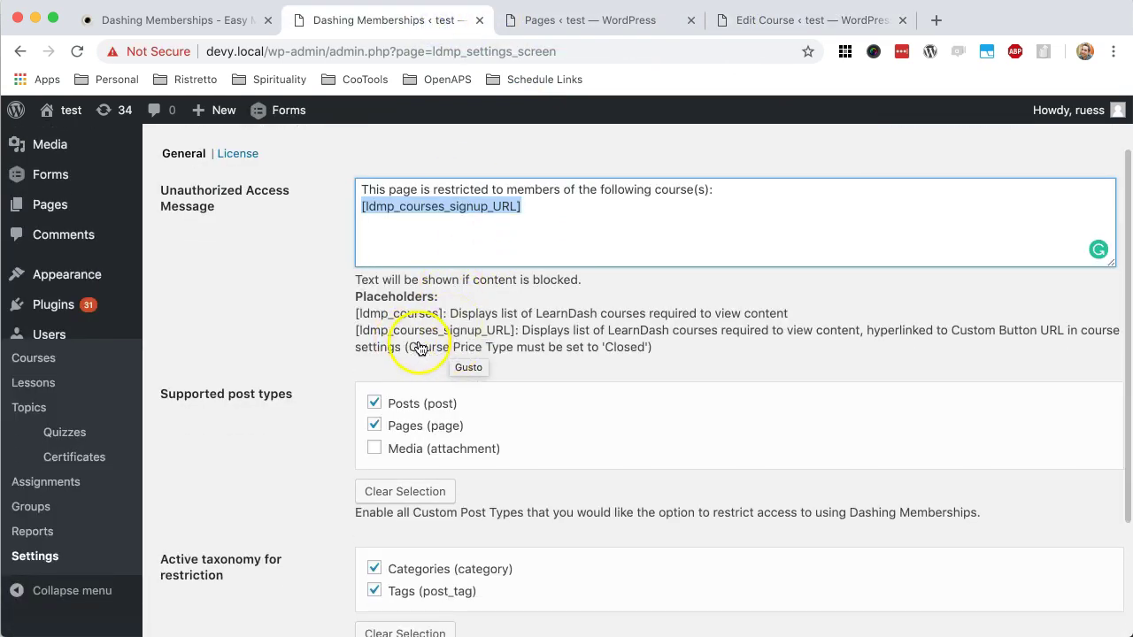
pyautogui.scroll(-3, 439, 359)
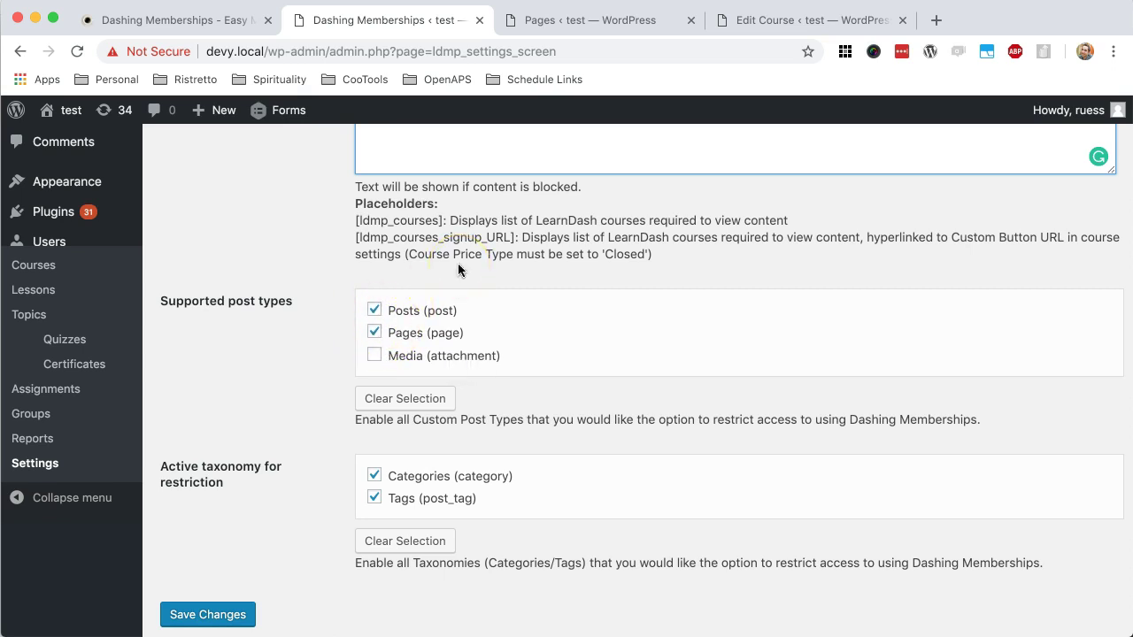
pyautogui.scroll(2, 237, 244)
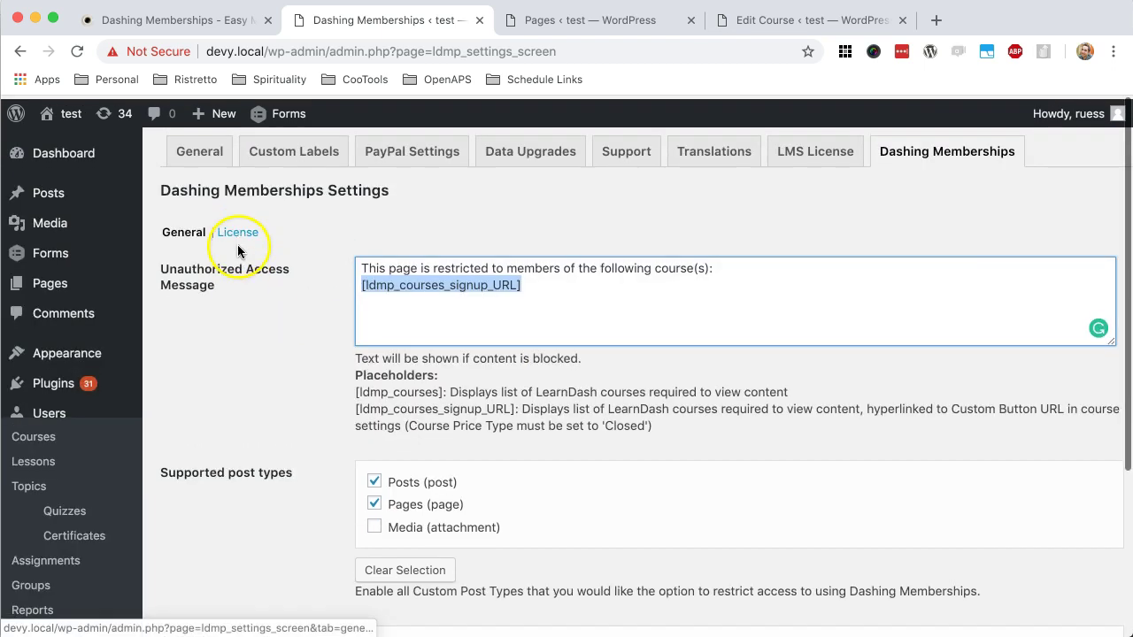
pyautogui.moveTo(83, 195)
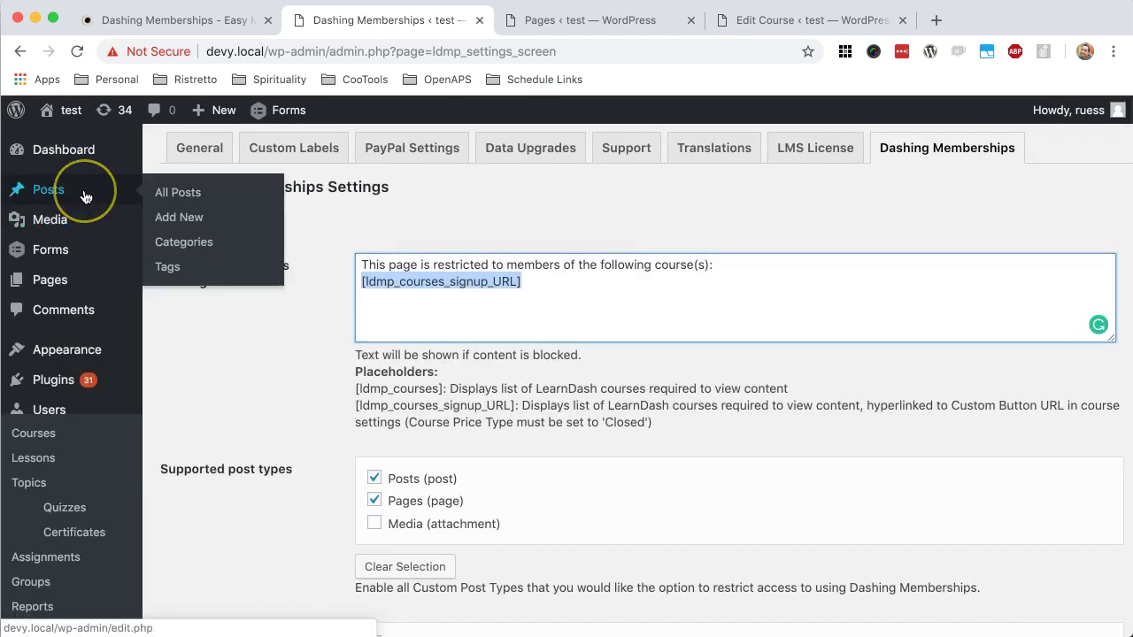
pyautogui.moveTo(71, 257)
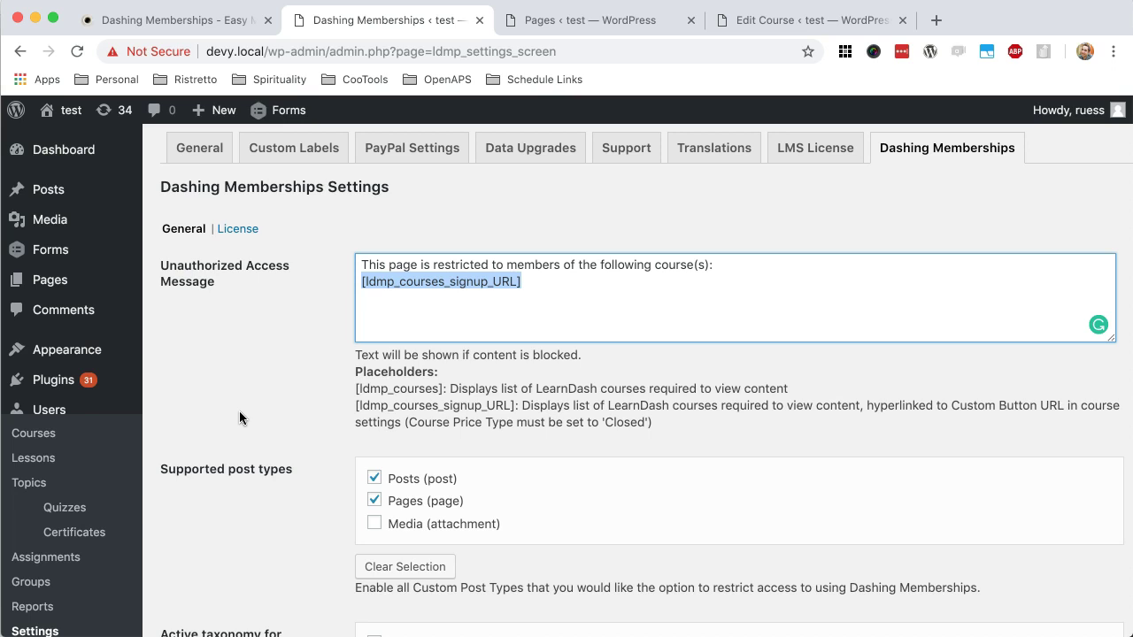
pyautogui.scroll(-5, 239, 411)
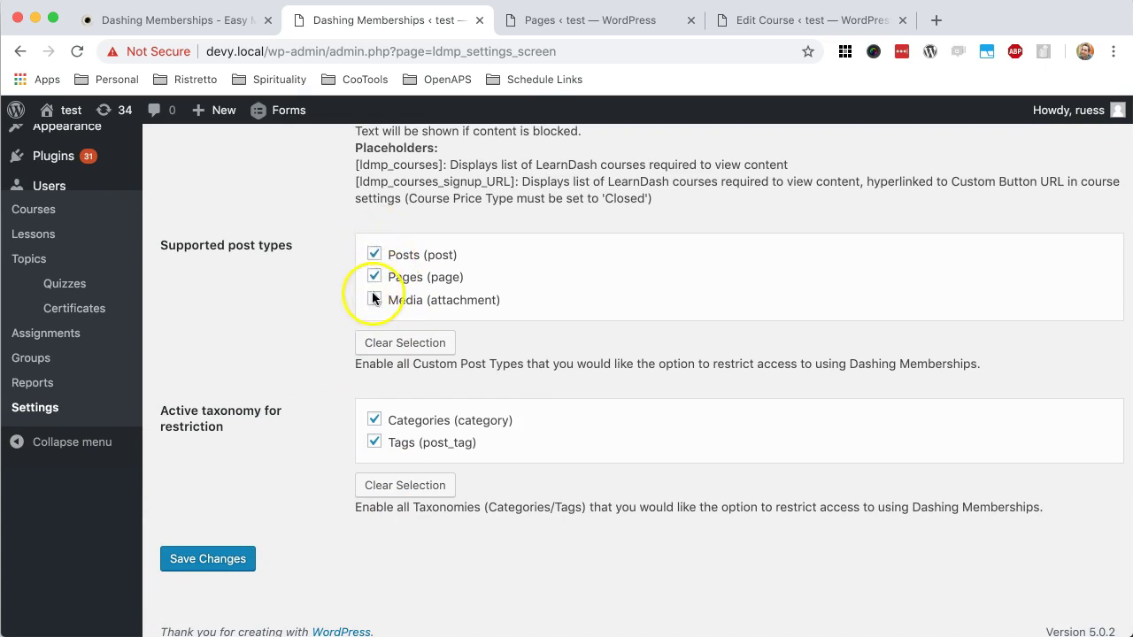
pyautogui.scroll(-1, 375, 351)
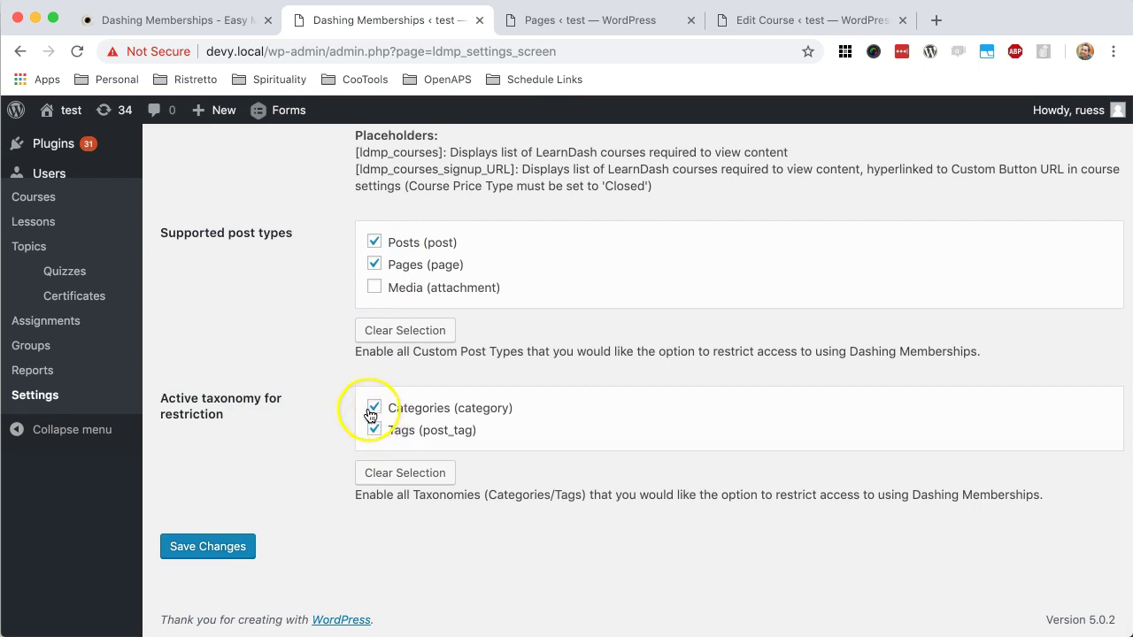
pyautogui.scroll(5, 274, 367)
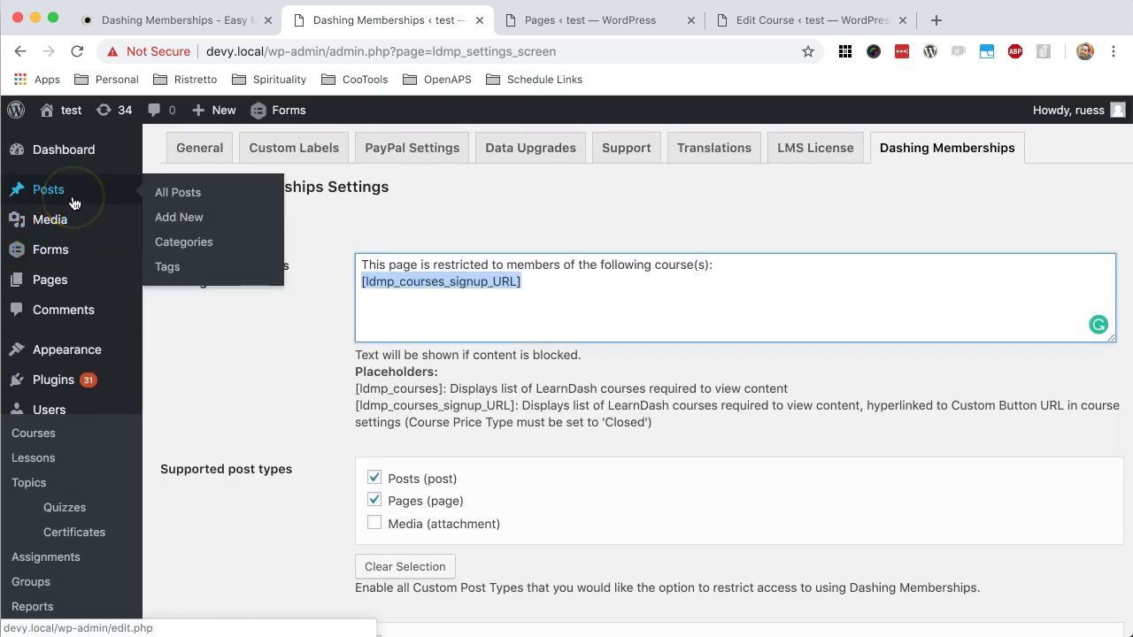
pyautogui.click(149, 257)
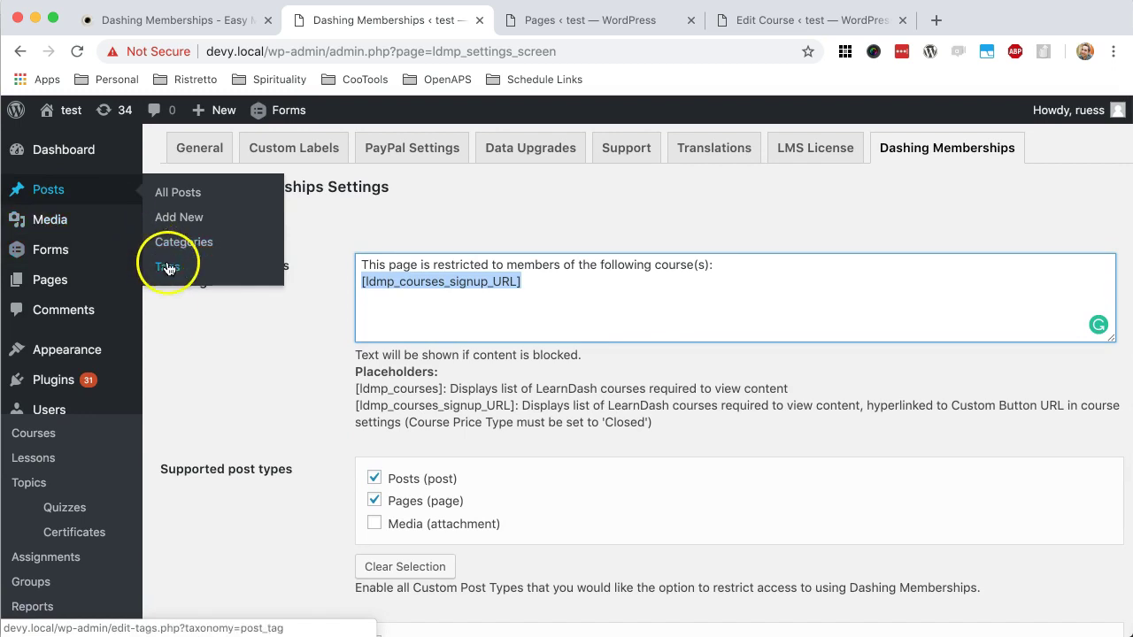
pyautogui.scroll(-3, 216, 345)
pyautogui.scroll(-1, 342, 410)
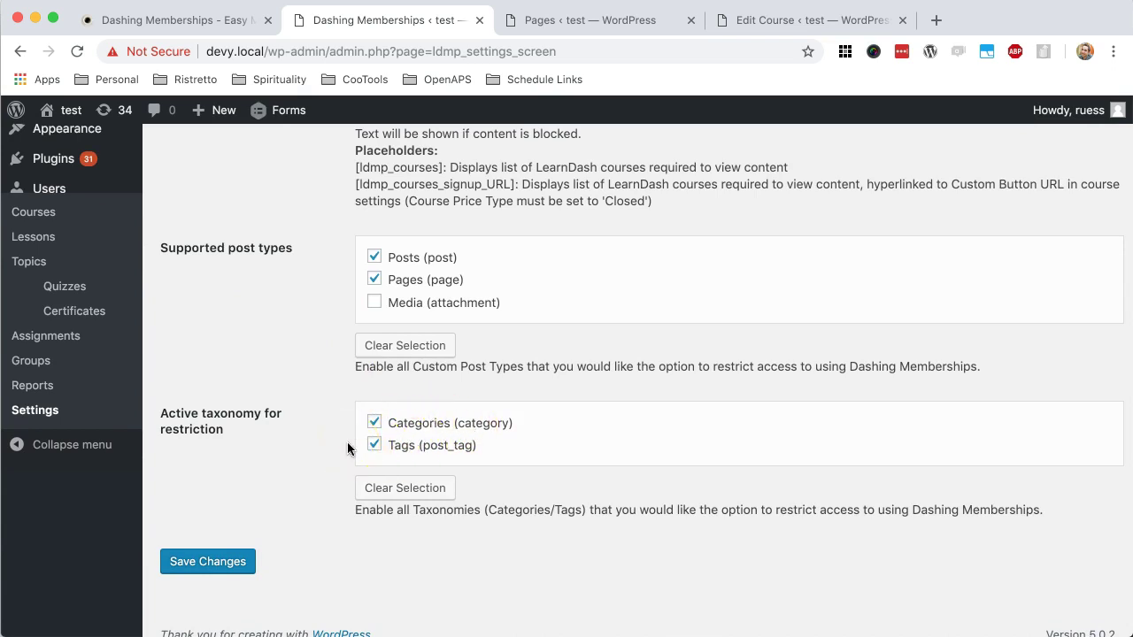
# - Save the Dashing Memberships settings
pyautogui.scroll(3, 307, 480)
pyautogui.scroll(-4, 306, 549)
pyautogui.click(227, 541)
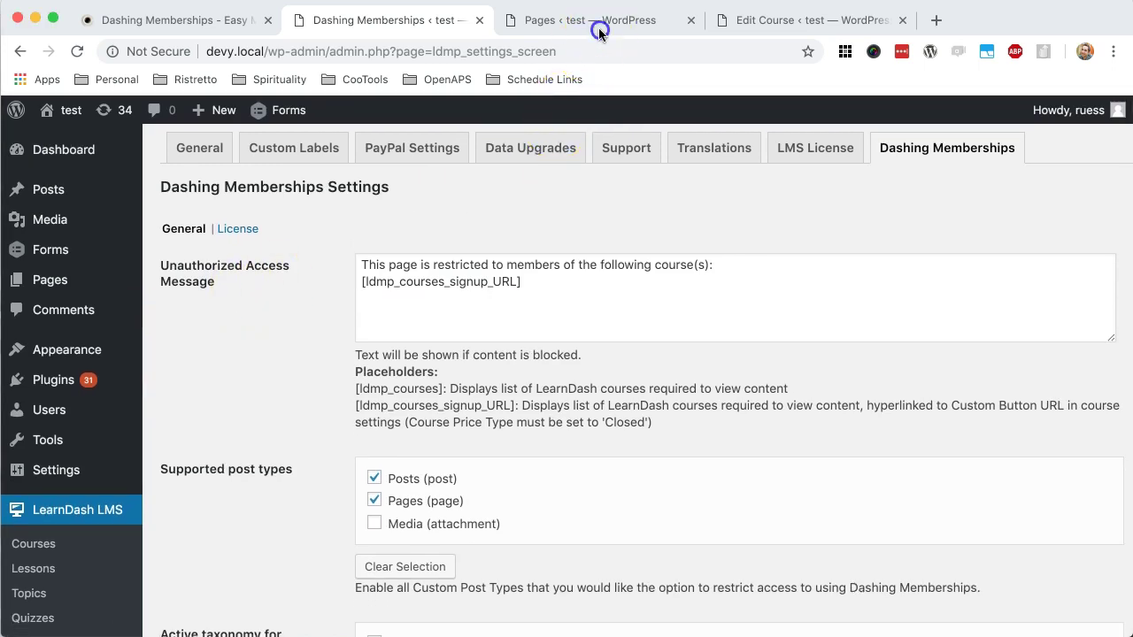
# - Rename the Member Welcome page to "Silver Member Welcome" in the WordPress pages list
pyautogui.click(589, 20)
pyautogui.scroll(-5, 473, 298)
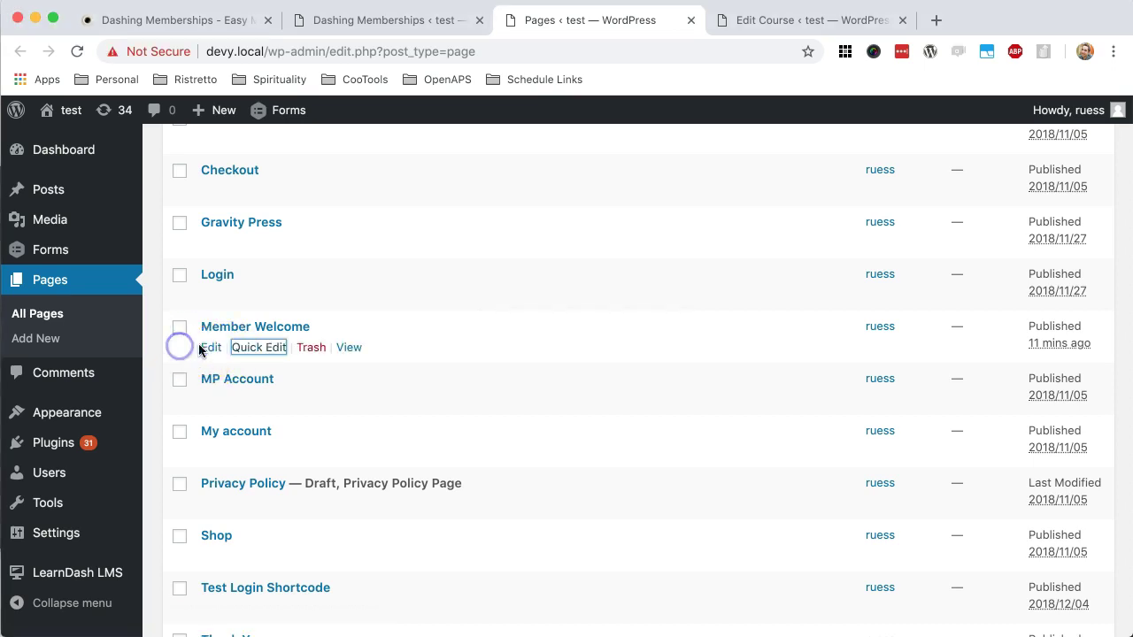
pyautogui.click(259, 347)
pyautogui.click(318, 345)
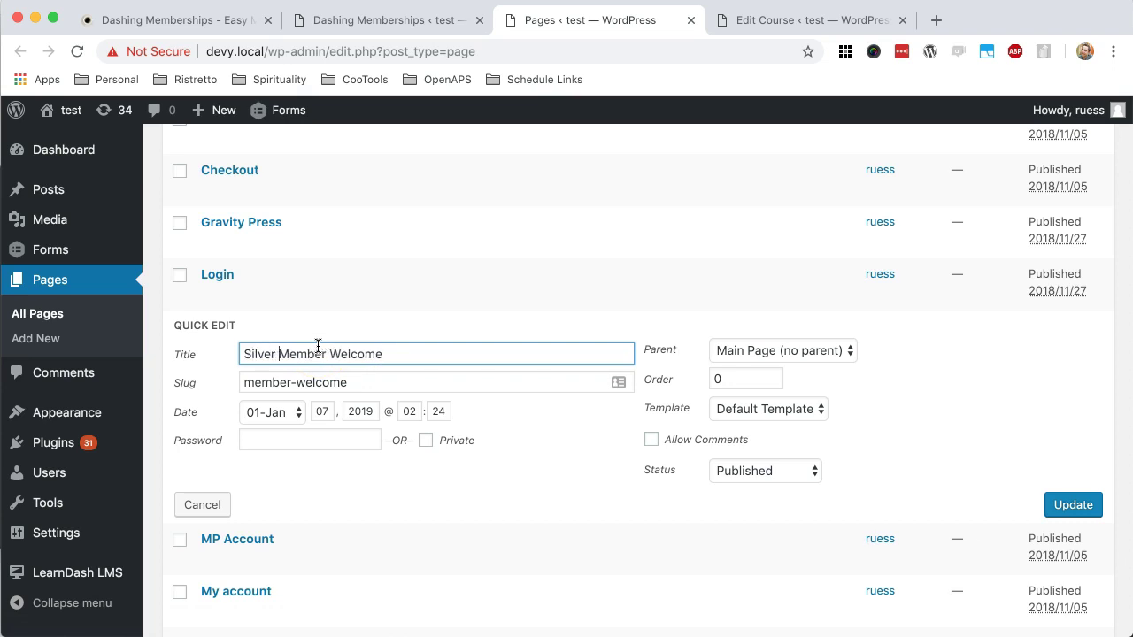
pyautogui.click(1073, 505)
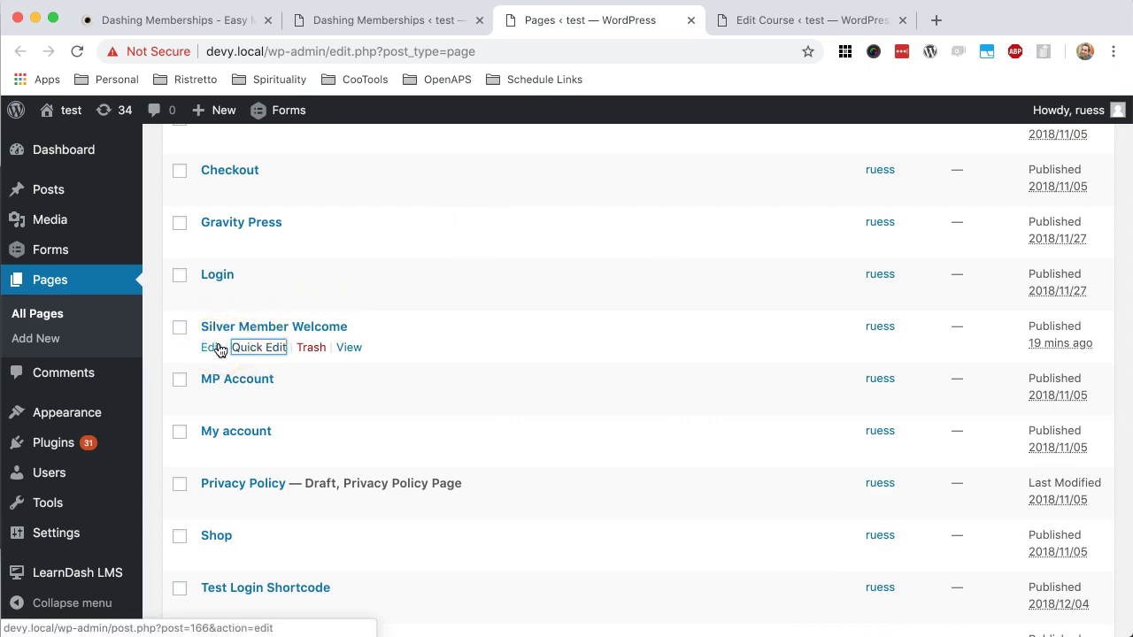
# - Open the Silver Member Welcome page for editing and bring up its LearnDash Membership settings
pyautogui.click(219, 349)
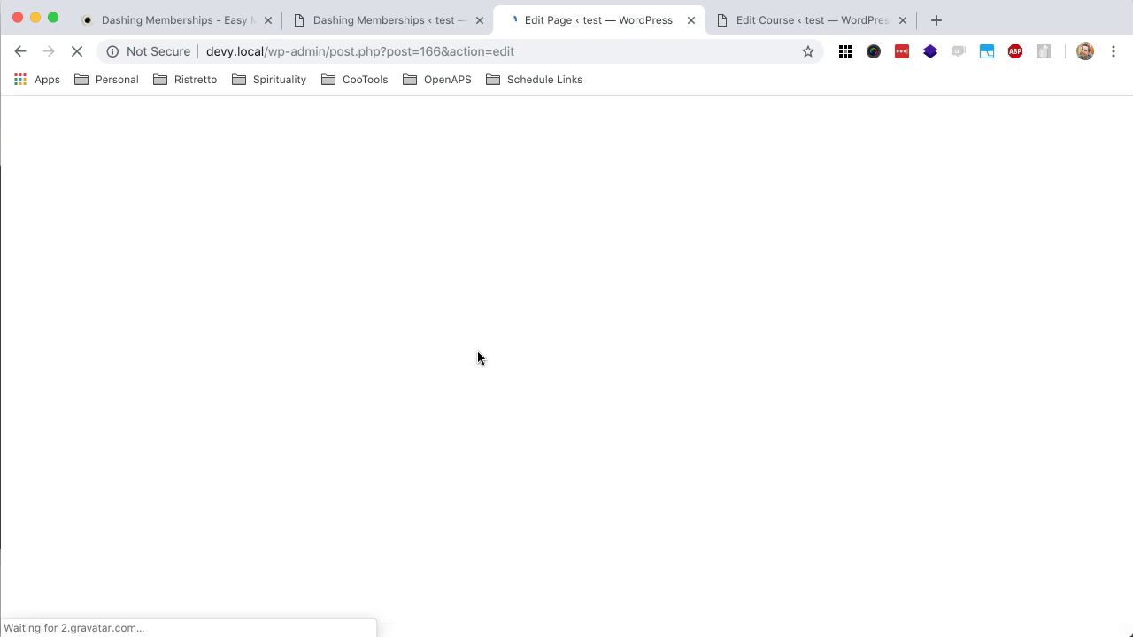
pyautogui.click(477, 350)
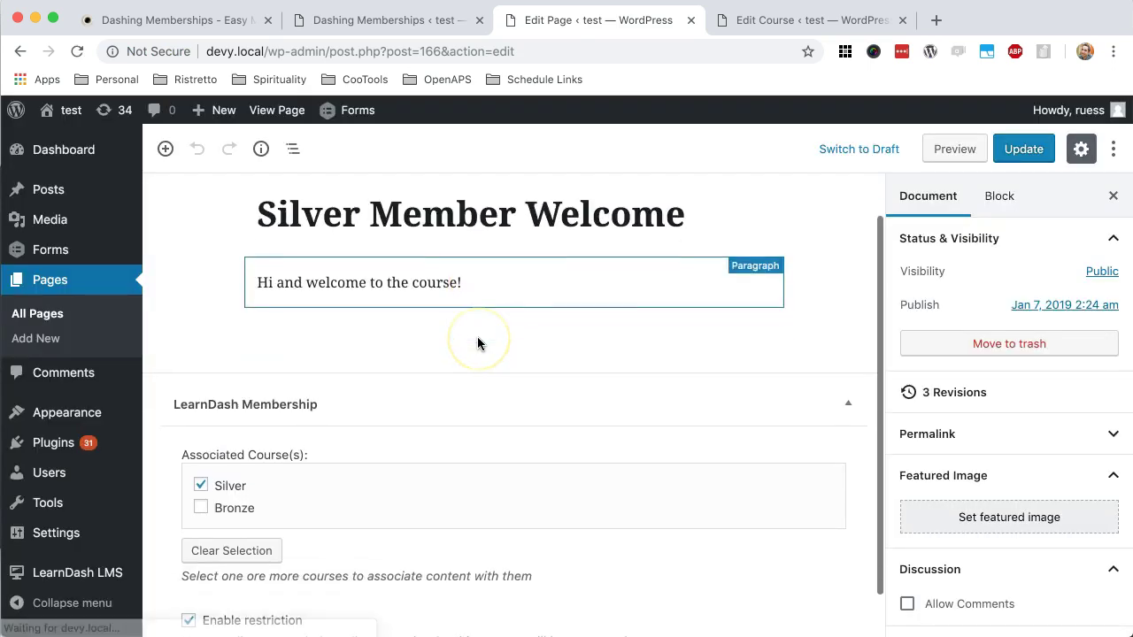
pyautogui.scroll(-2, 496, 381)
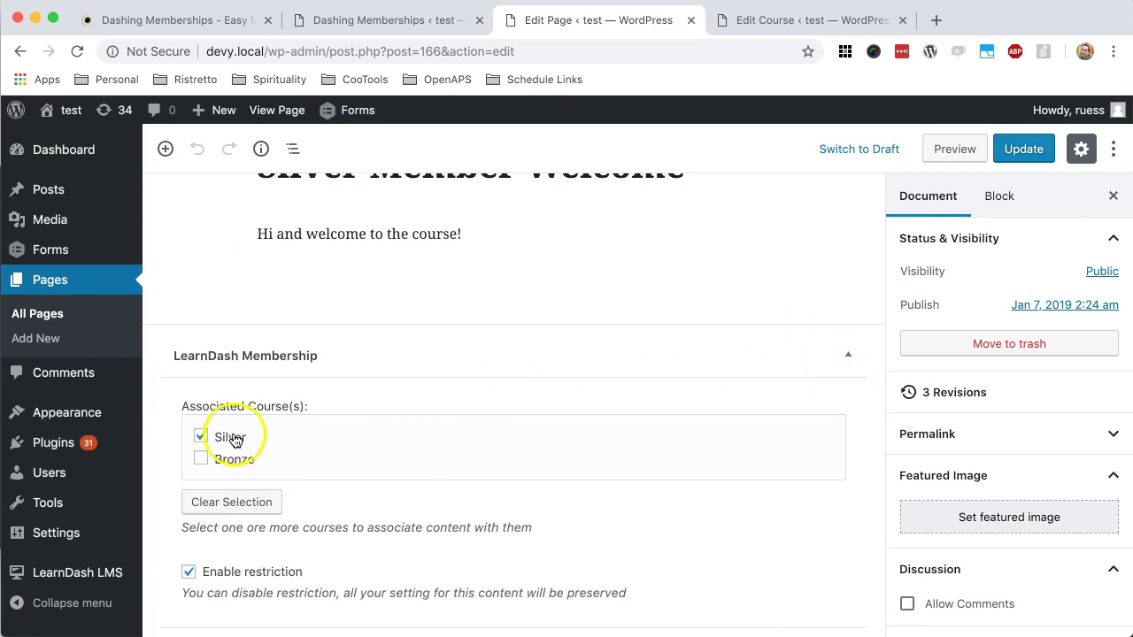
# - Try out the page's associated course choices and switch Enable restriction off and back on, keeping only Silver associated
pyautogui.click(204, 437)
pyautogui.click(202, 458)
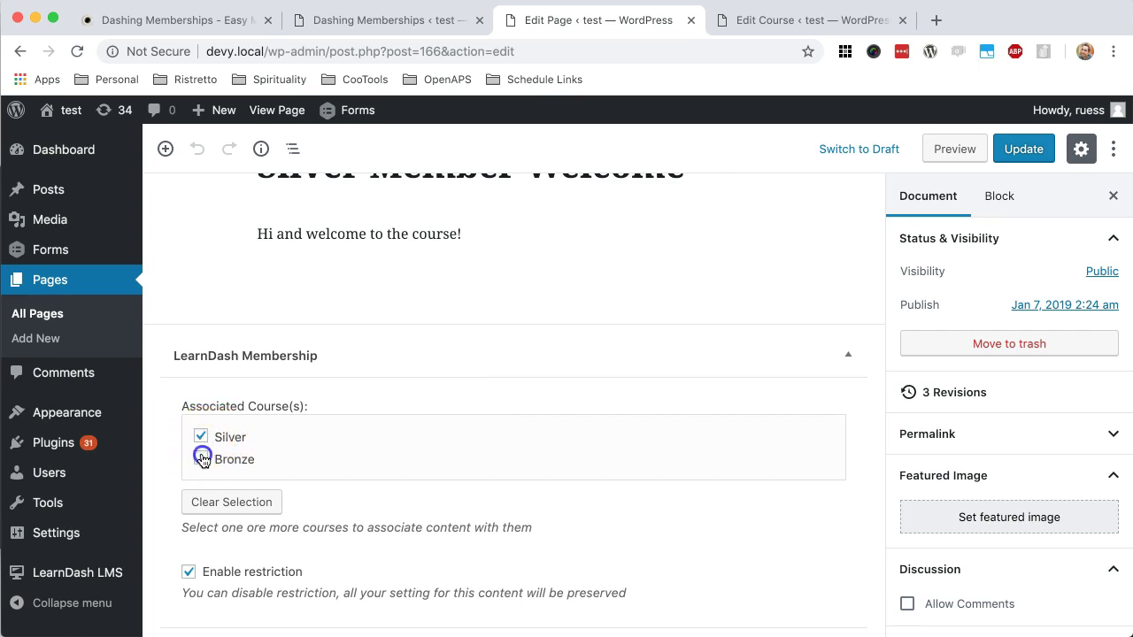
pyautogui.click(259, 578)
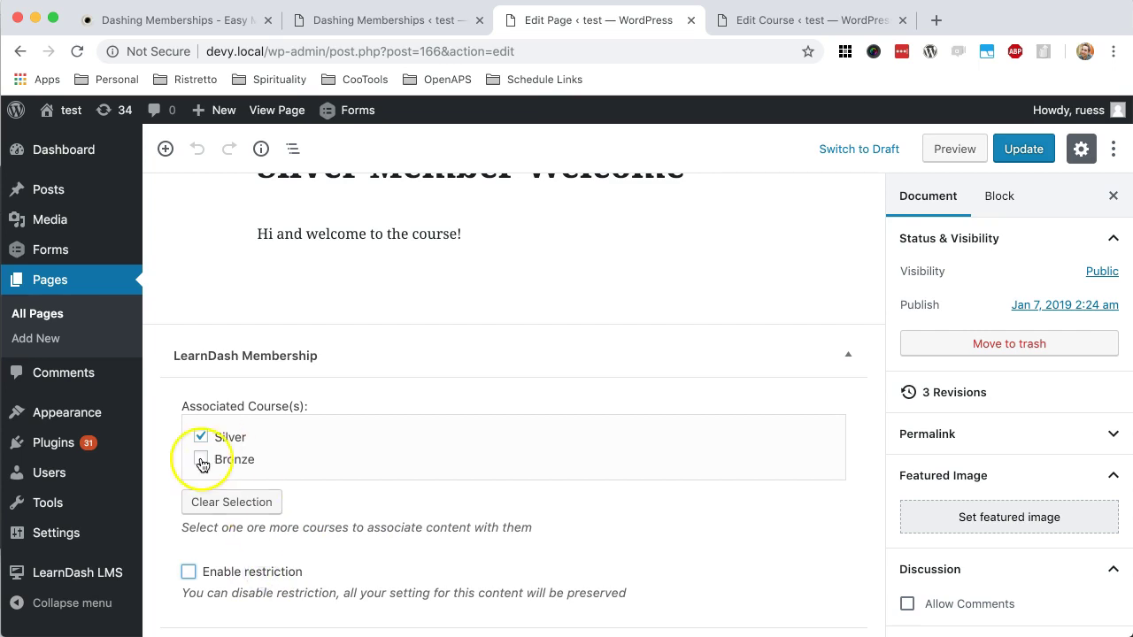
pyautogui.click(245, 578)
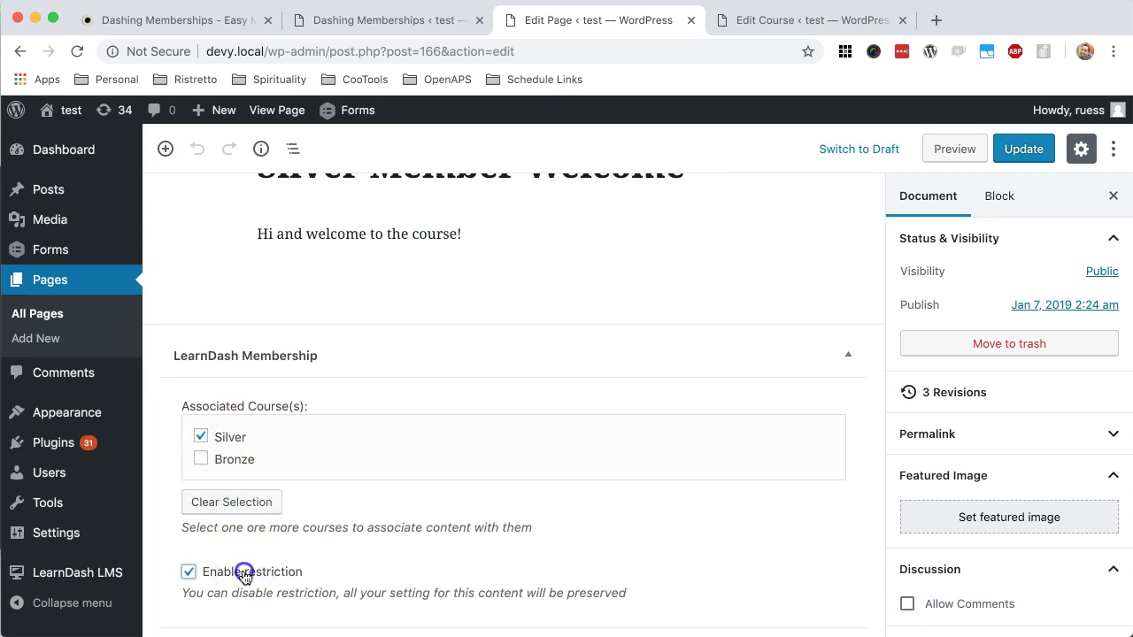
# - Update the Silver Member Welcome page and view its published version on the site
pyautogui.click(1024, 149)
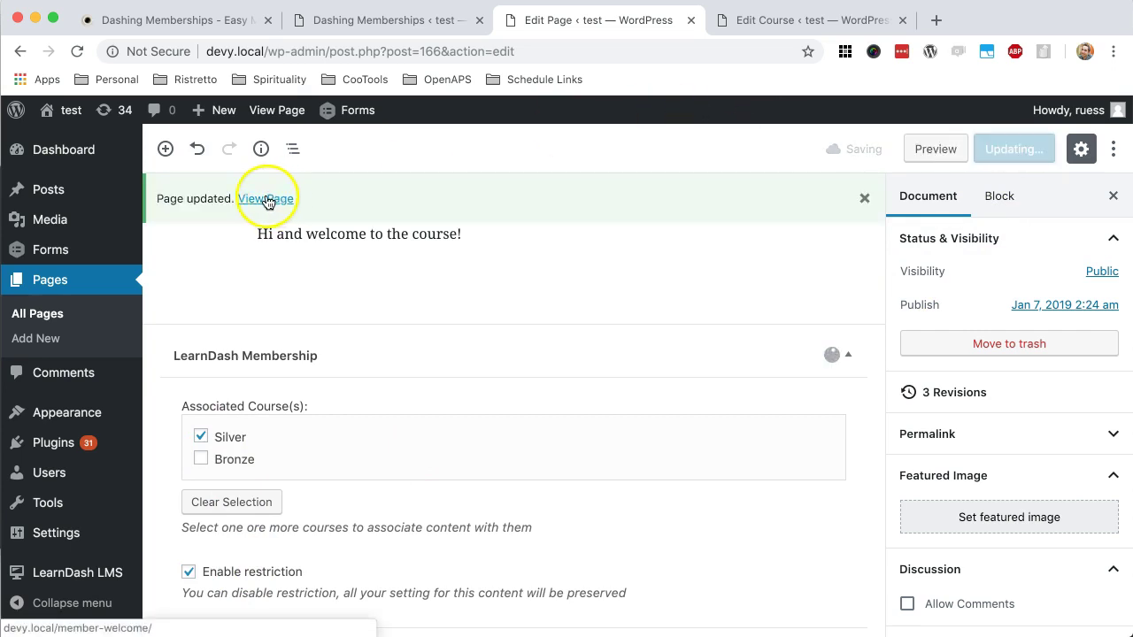
pyautogui.click(266, 198)
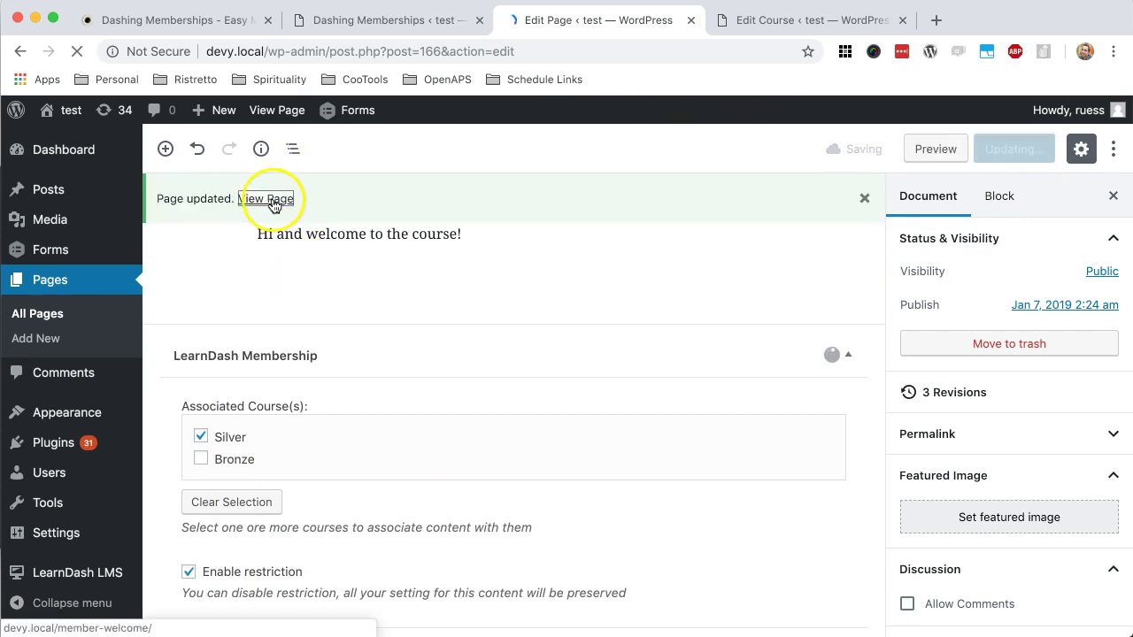
pyautogui.click(273, 202)
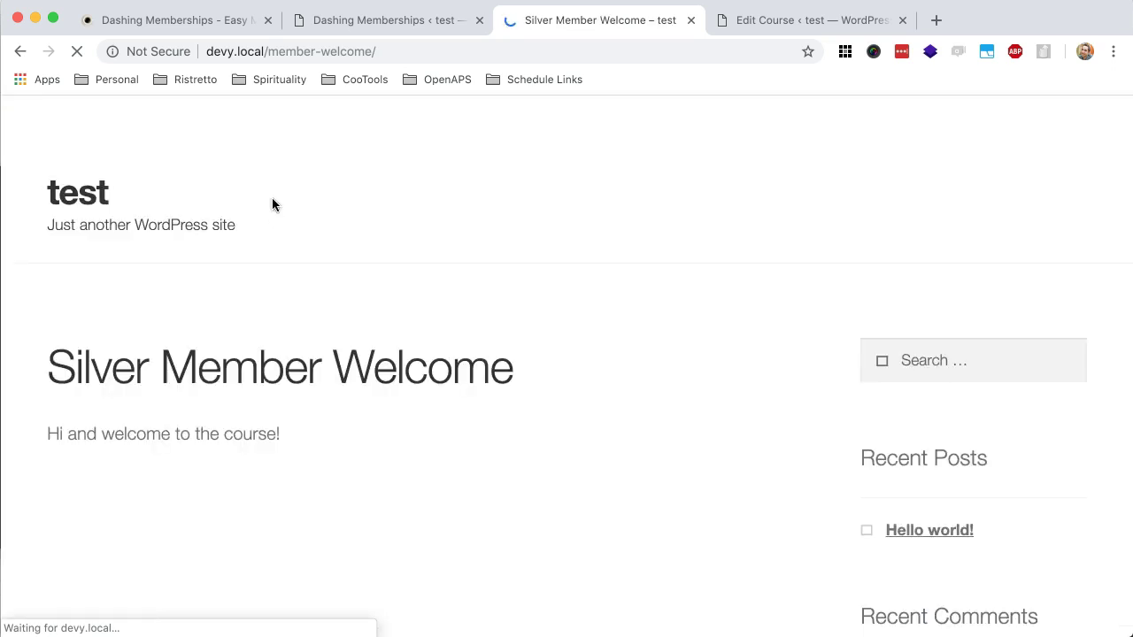
pyautogui.scroll(-5, 318, 279)
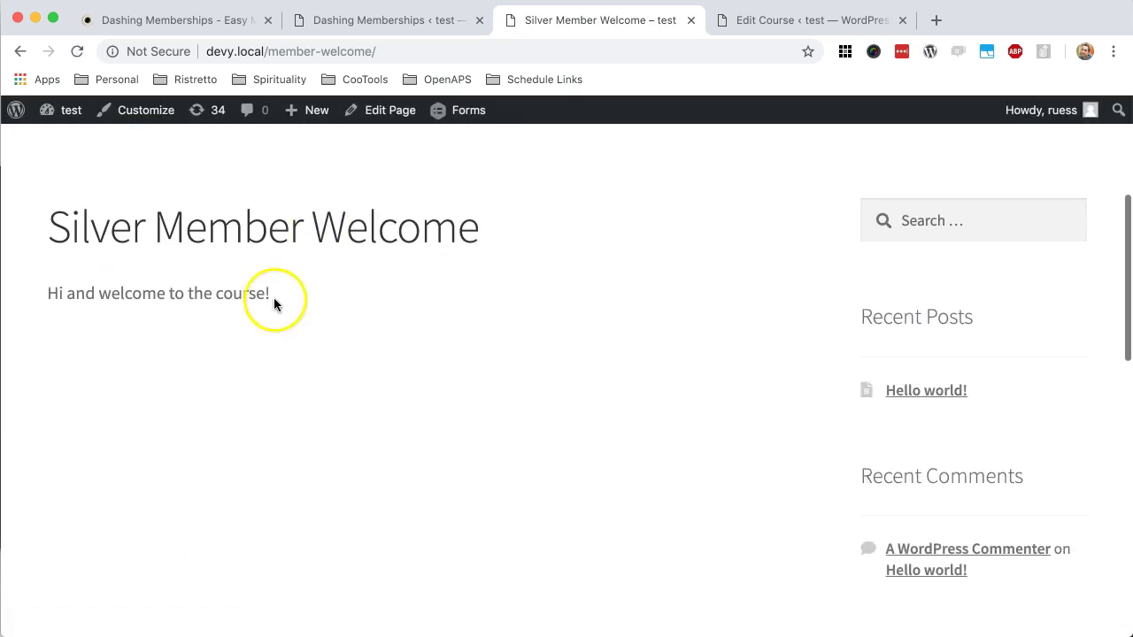
pyautogui.scroll(4, 231, 309)
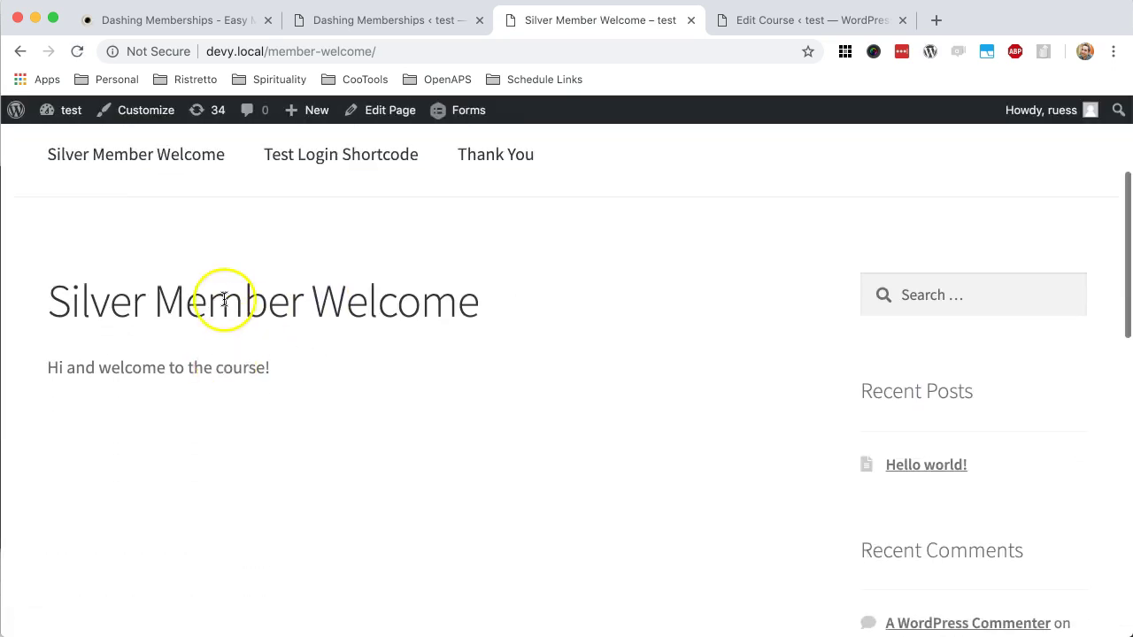
# - Return to the page editor, update the Silver Member Welcome page again and reopen its published version
pyautogui.click(21, 53)
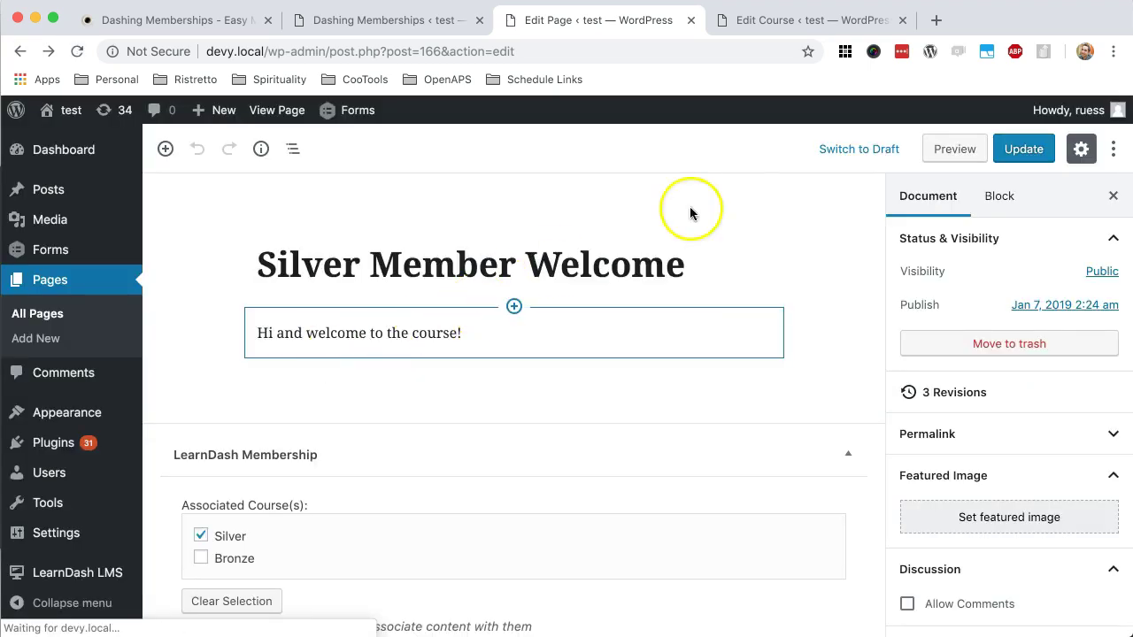
pyautogui.click(1024, 149)
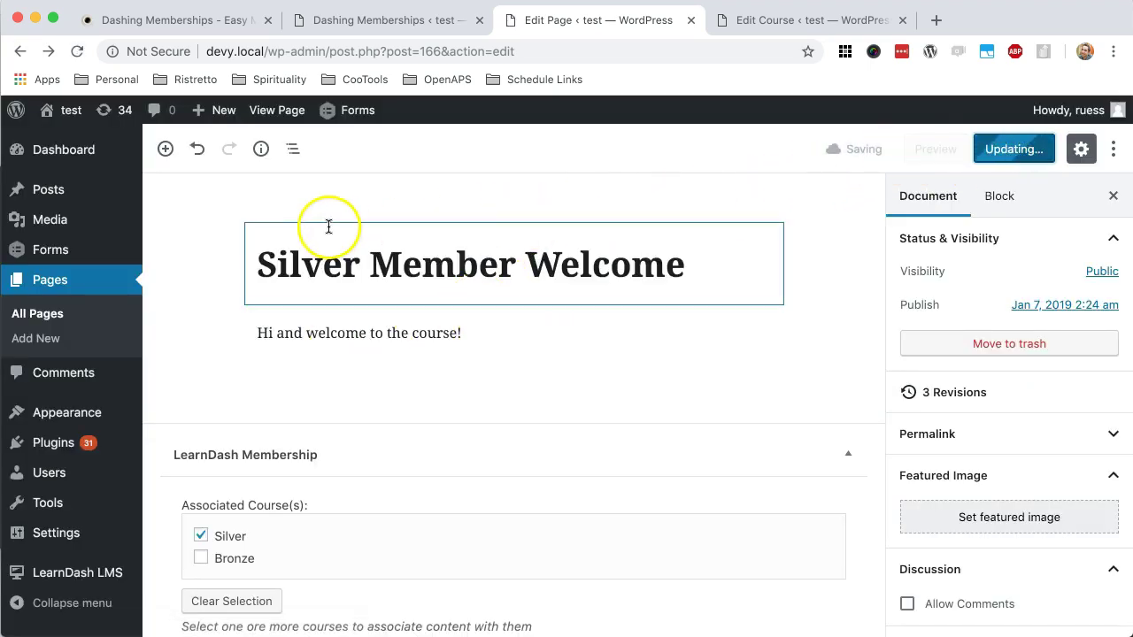
pyautogui.click(270, 198)
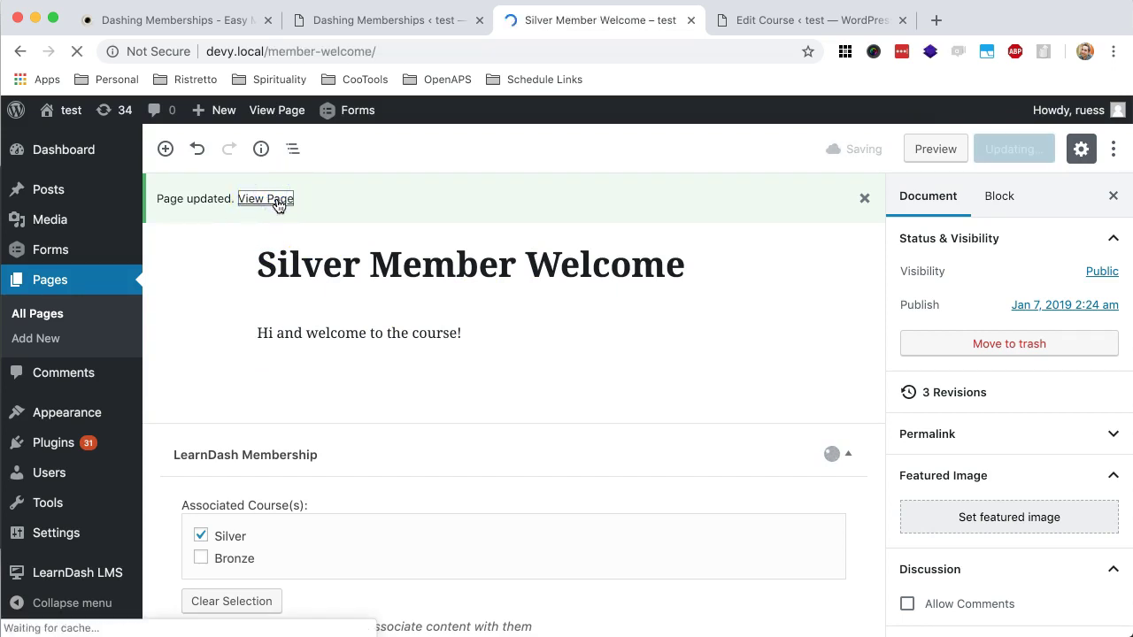
# - View the Silver Member Welcome page in a private window and examine its restriction notice naming the required course
pyautogui.click(407, 53)
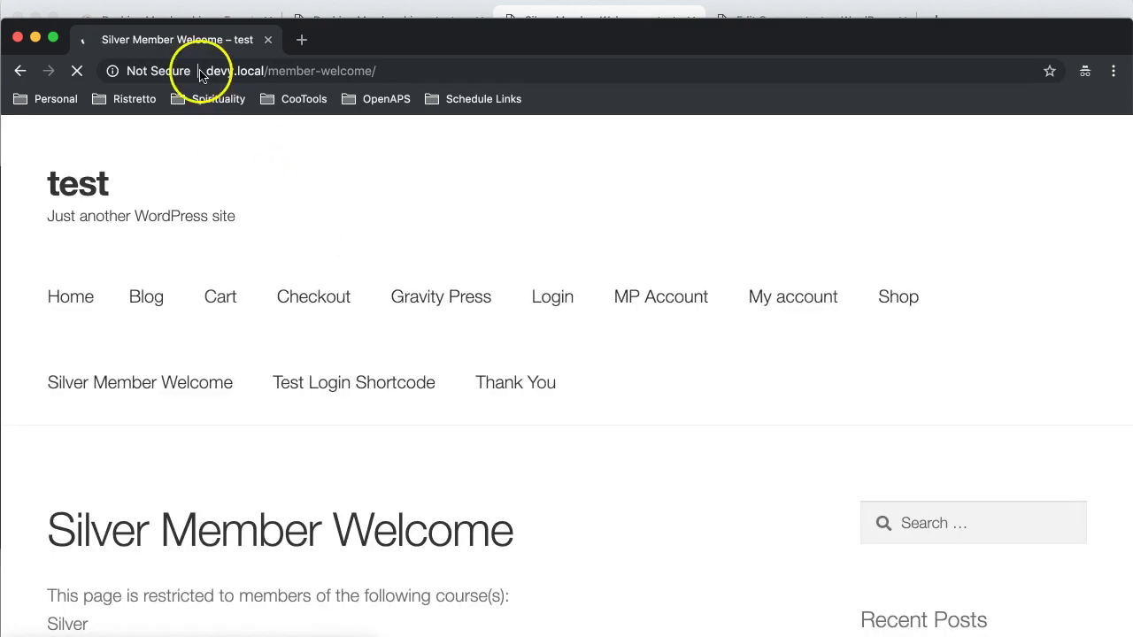
pyautogui.scroll(-5, 316, 209)
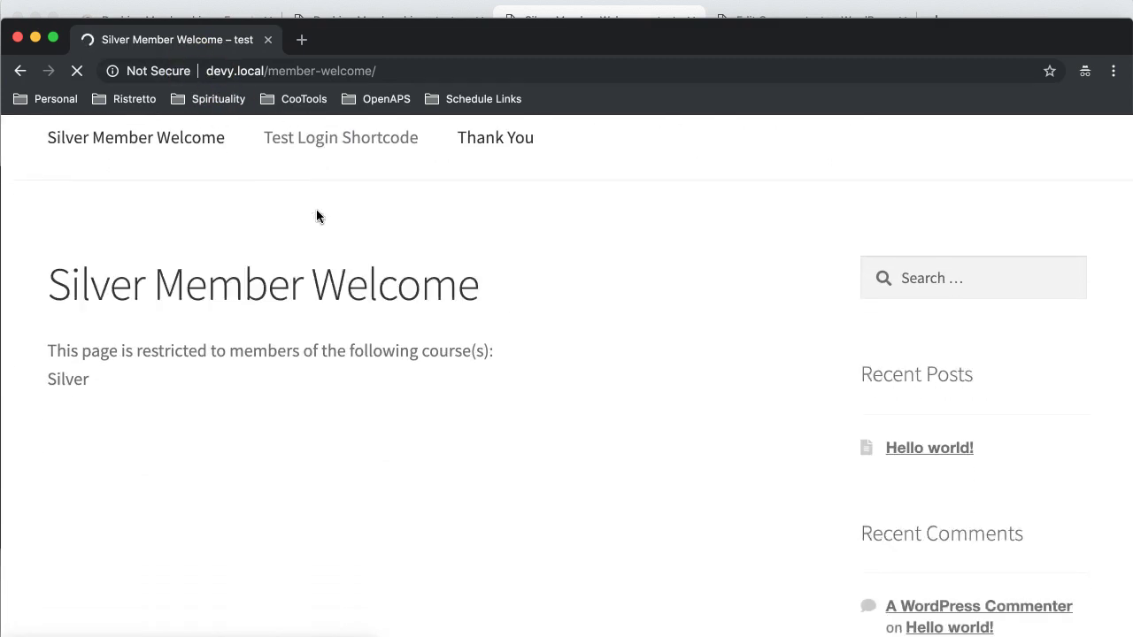
pyautogui.moveTo(53, 321); pyautogui.dragTo(371, 320)
pyautogui.doubleClick(75, 354)
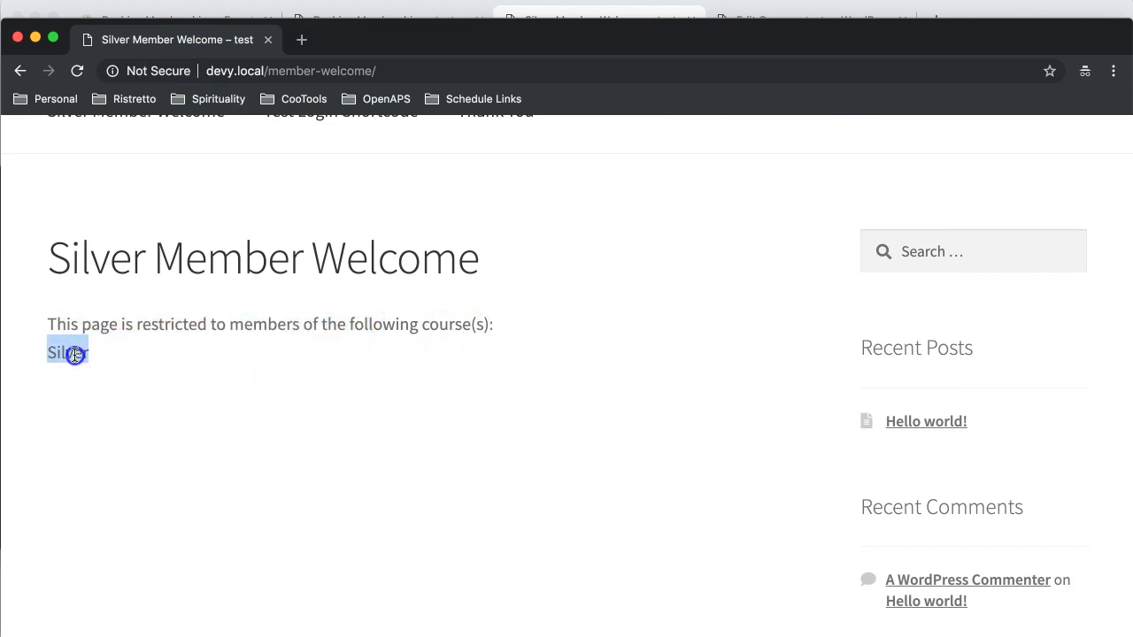
pyautogui.click(102, 359)
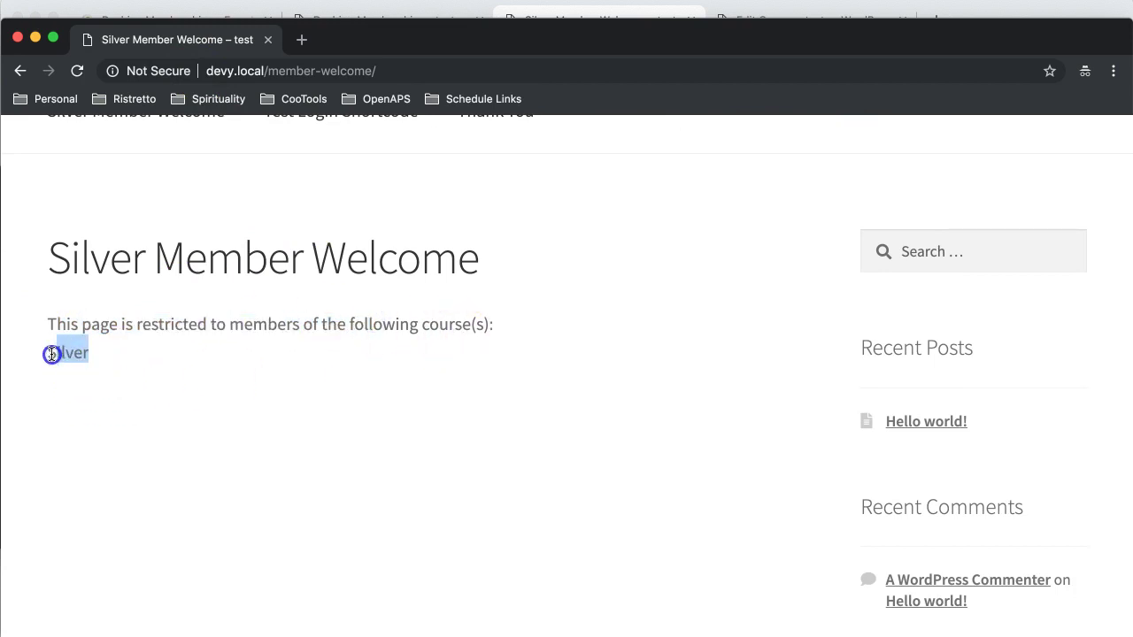
pyautogui.click(101, 358)
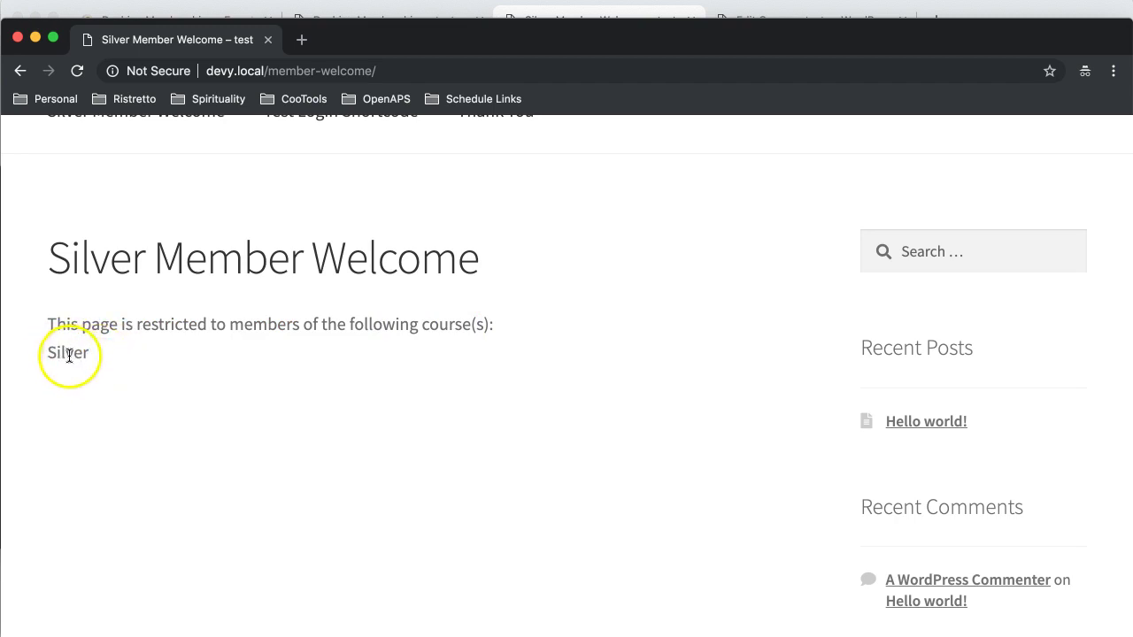
pyautogui.moveTo(111, 354); pyautogui.dragTo(49, 351)
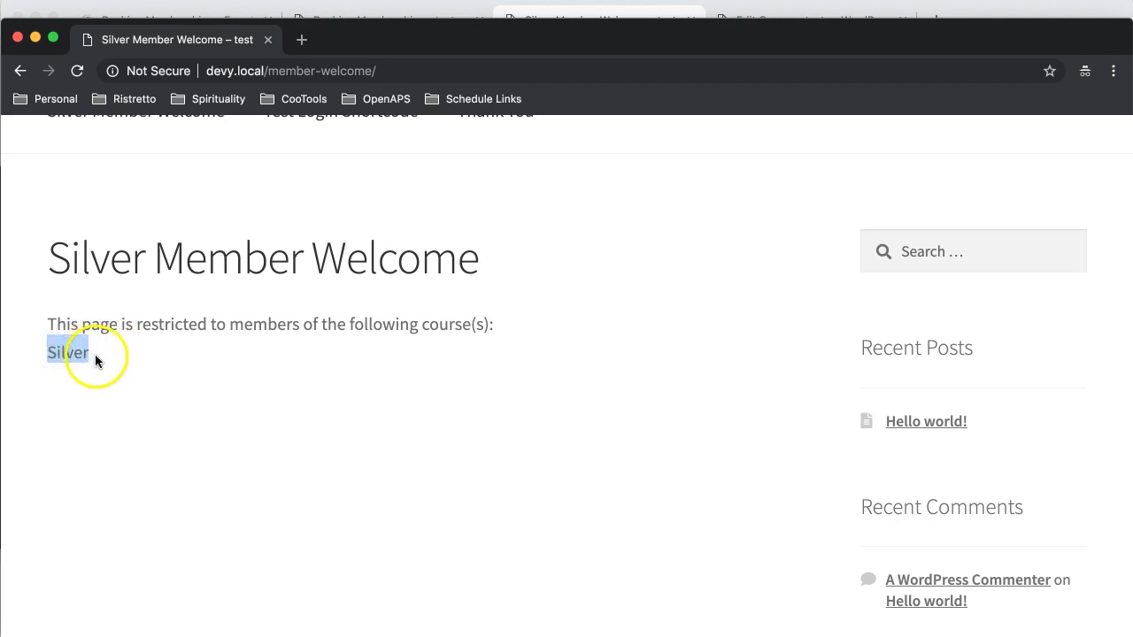
pyautogui.moveTo(94, 355); pyautogui.dragTo(50, 352)
pyautogui.click(68, 355)
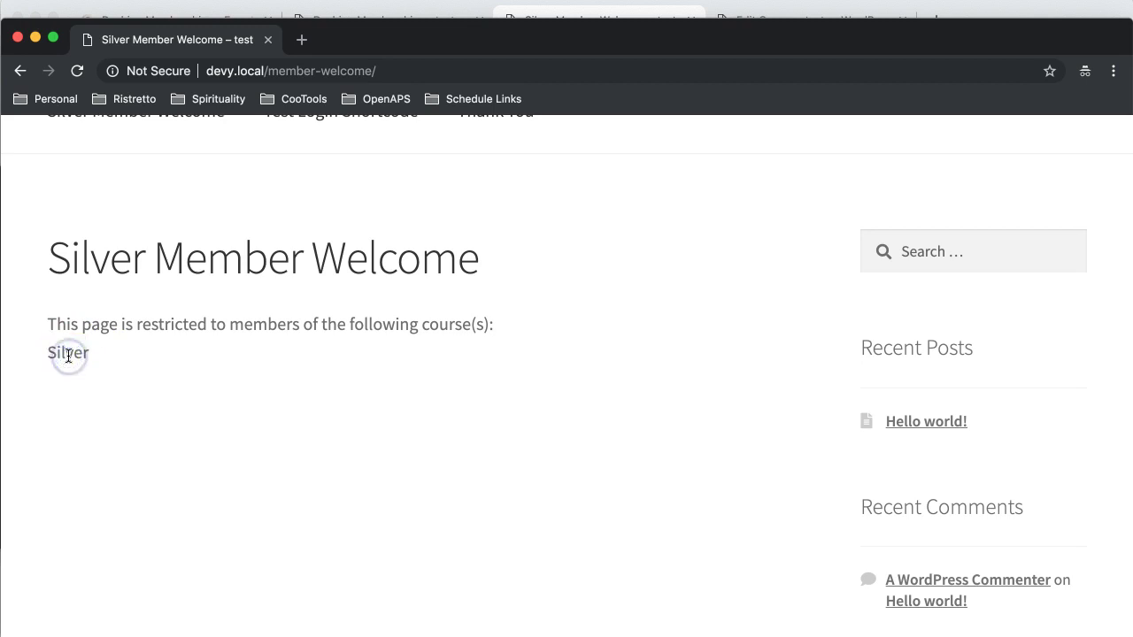
pyautogui.scroll(5, 199, 353)
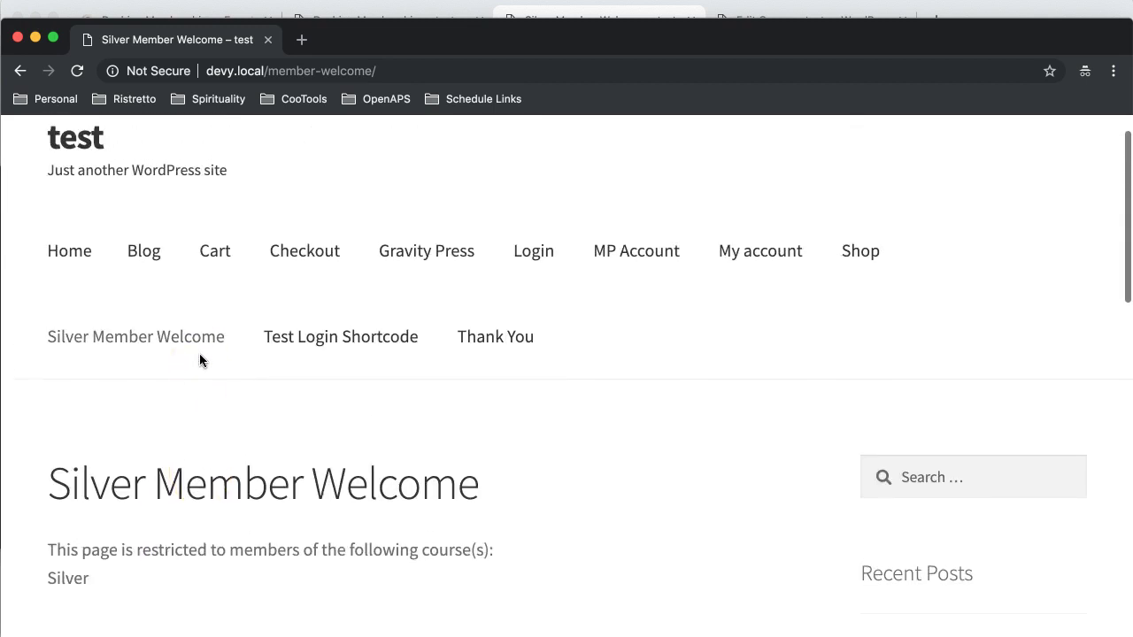
pyautogui.scroll(-1, 199, 359)
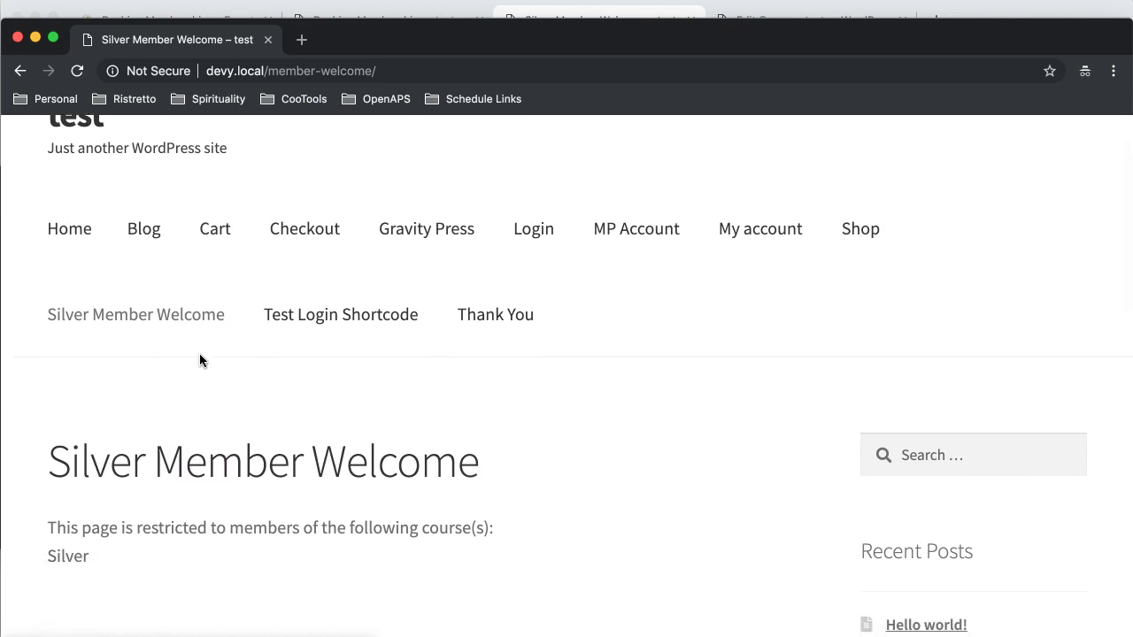
# - Leave the private window and bring up the list of all posts in the site's admin area
pyautogui.press('super+w')
pyautogui.click(501, 379)
pyautogui.scroll(-1, 503, 346)
pyautogui.scroll(1, 503, 346)
pyautogui.click(155, 292)
pyautogui.moveTo(54, 263)
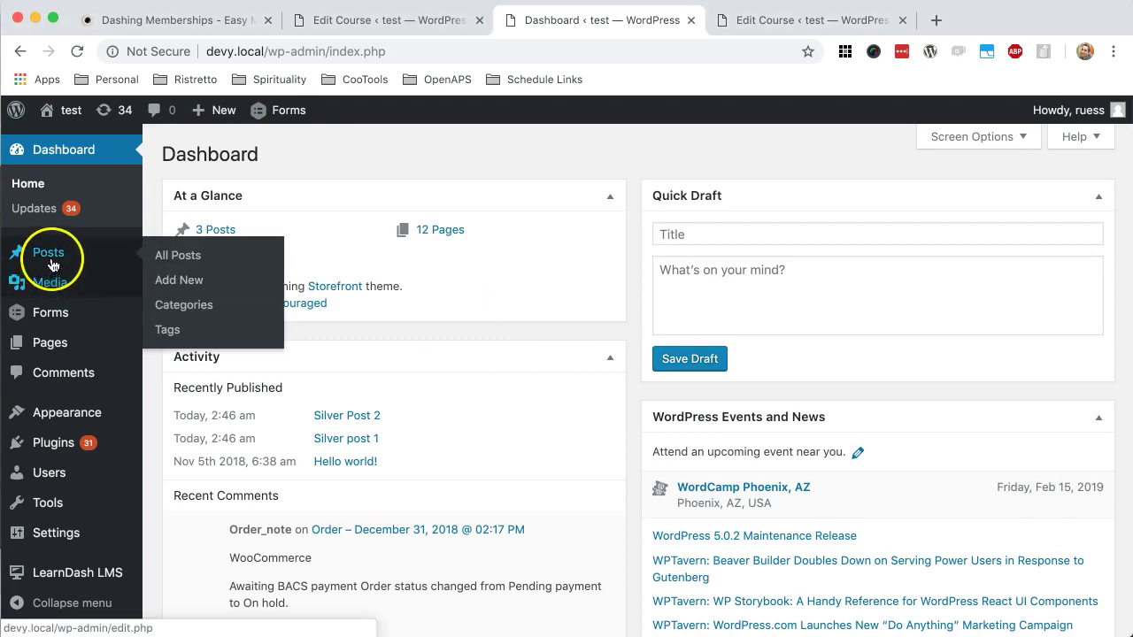
pyautogui.click(191, 258)
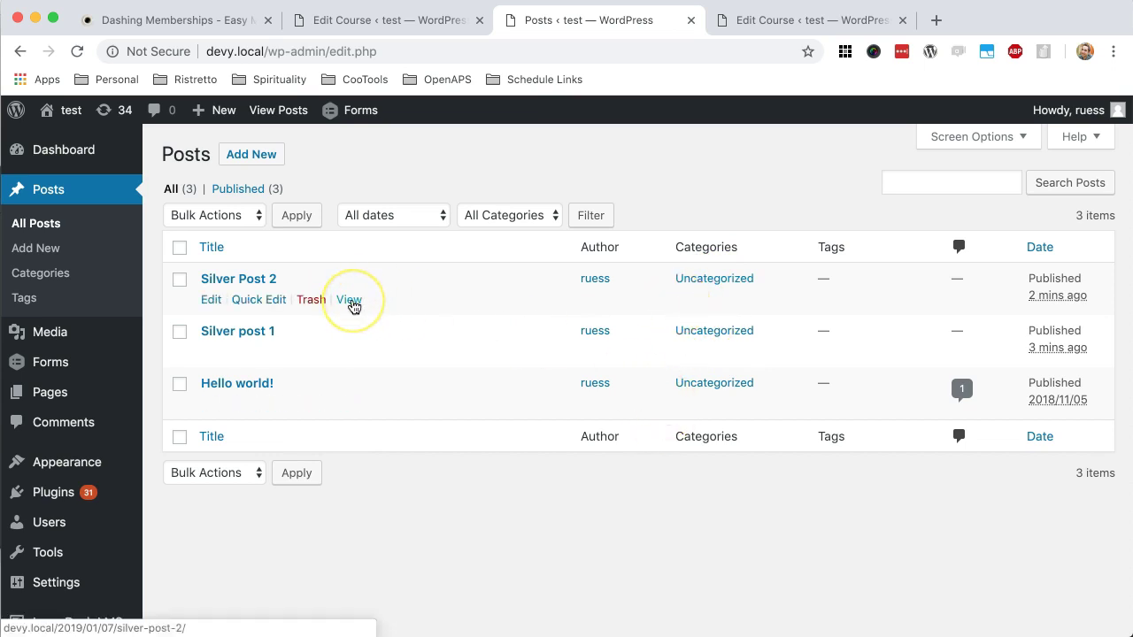
# - Copy Silver Post 2's link, open it in a private window, examine what a logged-out visitor sees, and return to the posts list
pyautogui.rightClick(353, 304)
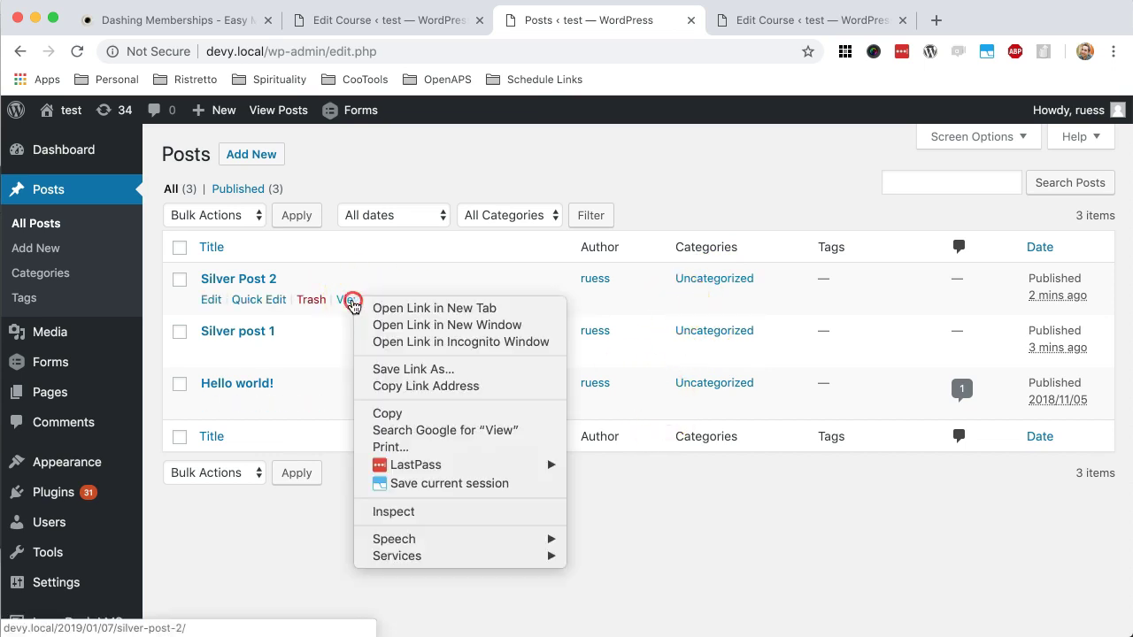
pyautogui.click(406, 384)
pyautogui.press('super+shift+n')
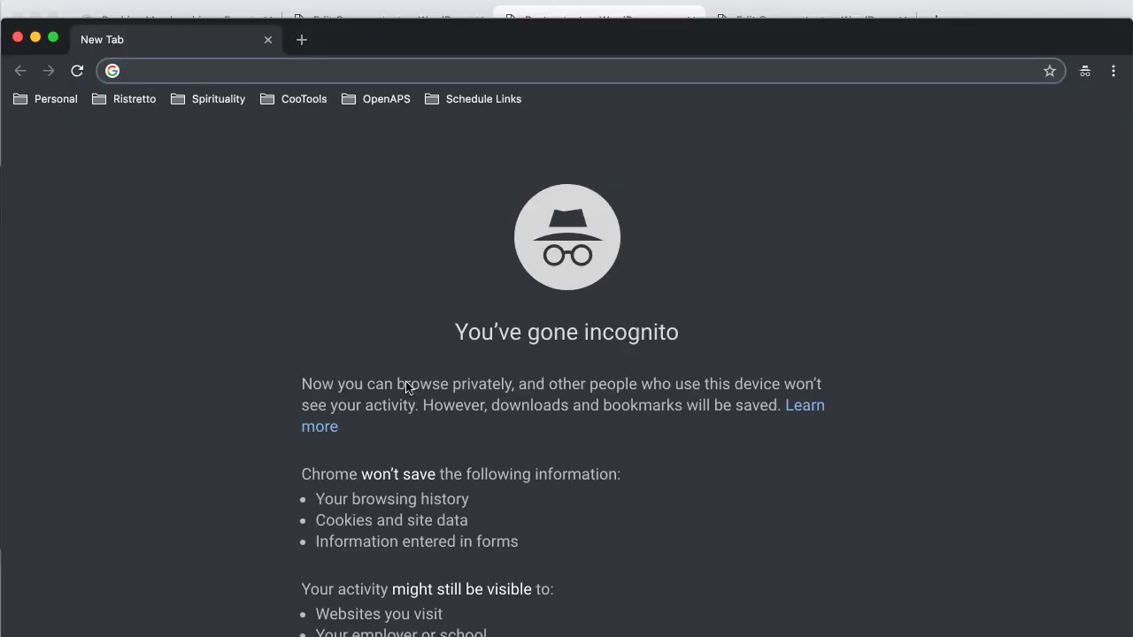
pyautogui.press('super+v')
pyautogui.press('Return')
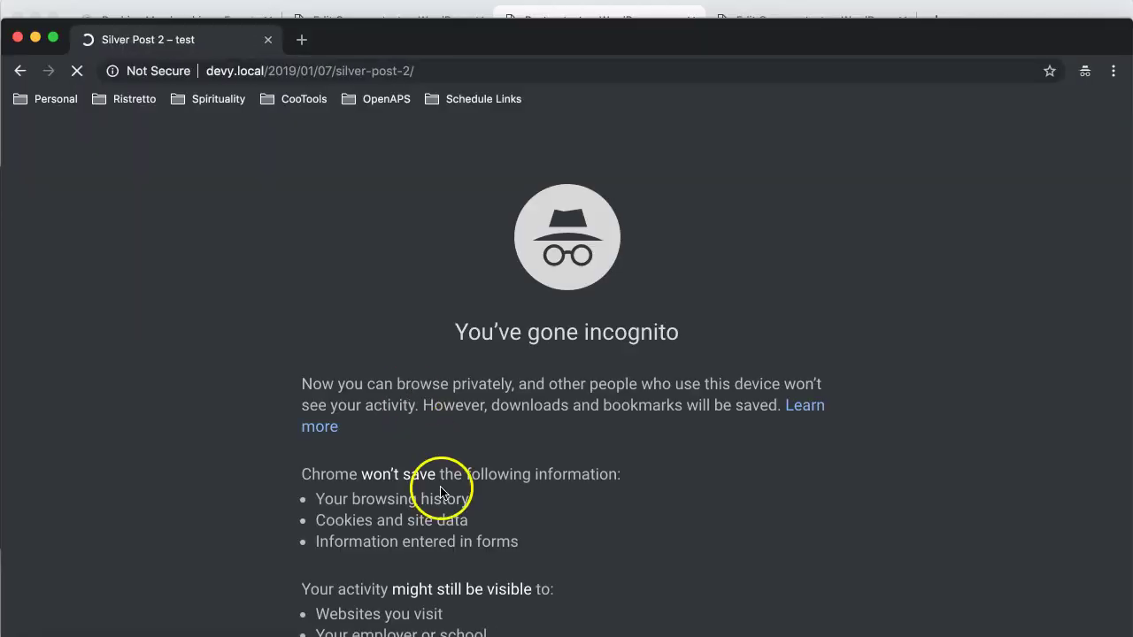
pyautogui.scroll(-5, 589, 393)
pyautogui.scroll(6, 493, 291)
pyautogui.scroll(-7, 482, 349)
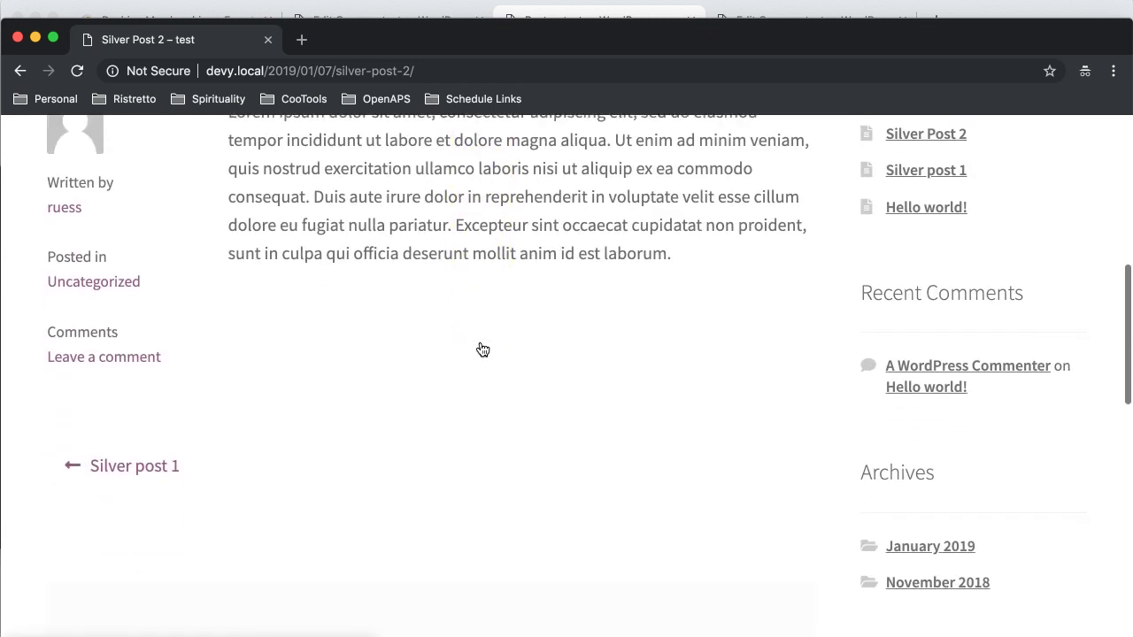
pyautogui.press('super+w')
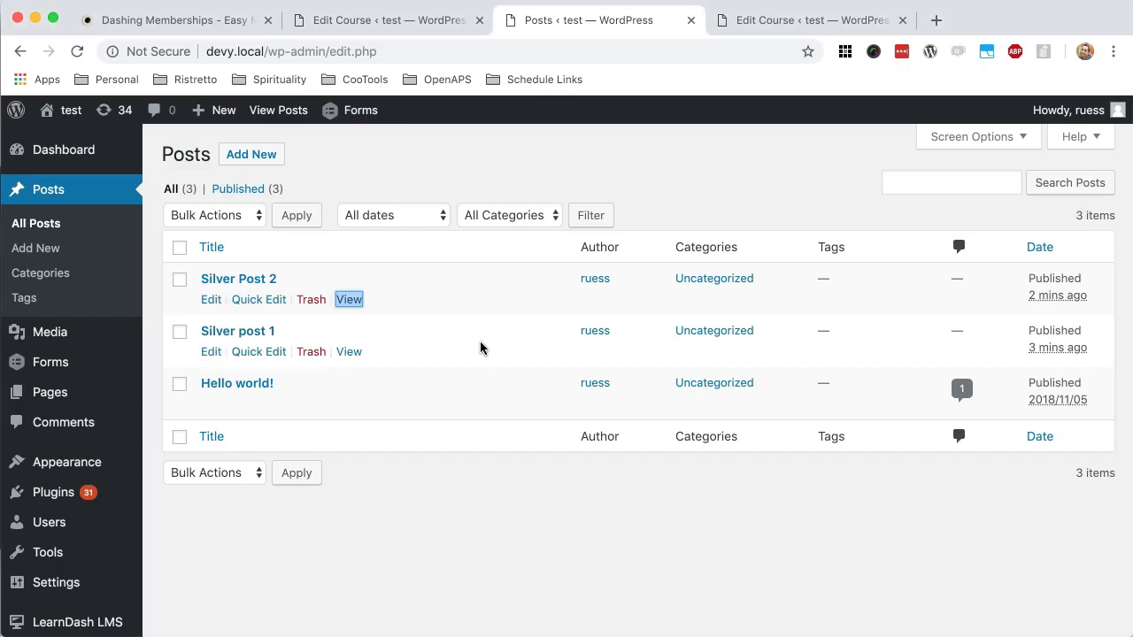
# - Open the Silver Posts category for editing and bring up its associated course and restriction settings
pyautogui.click(413, 248)
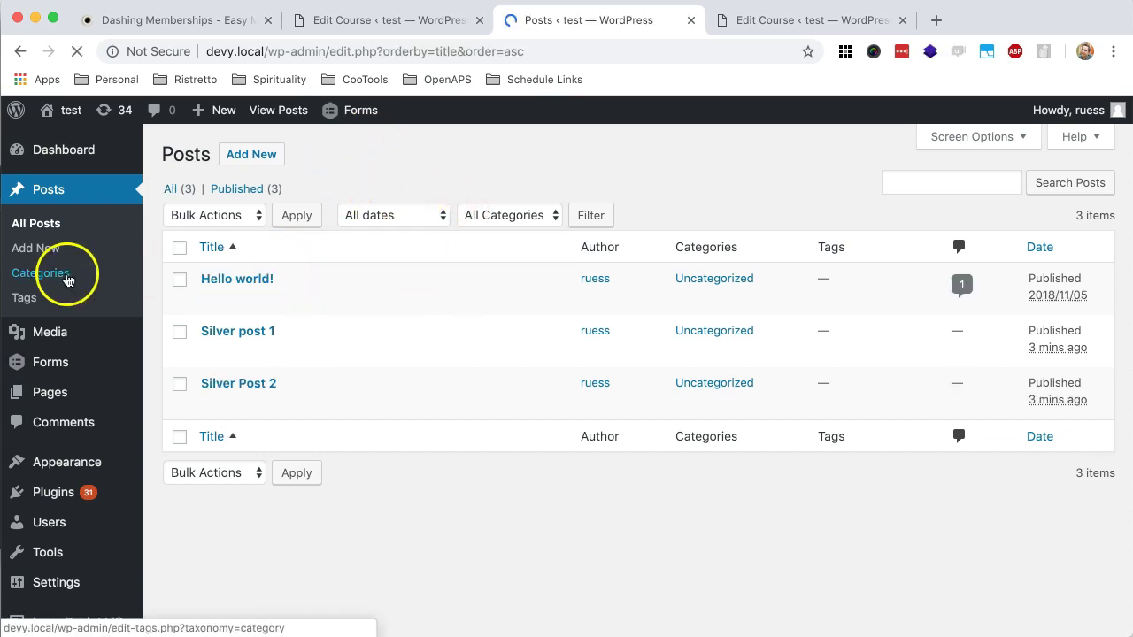
pyautogui.click(46, 273)
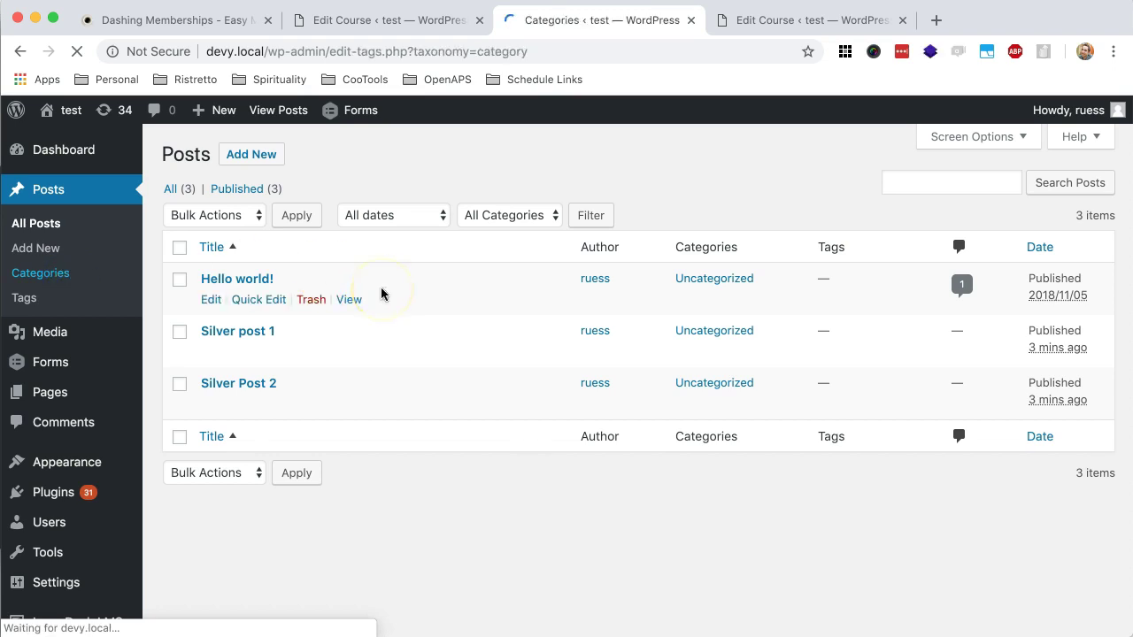
pyautogui.scroll(-1, 453, 352)
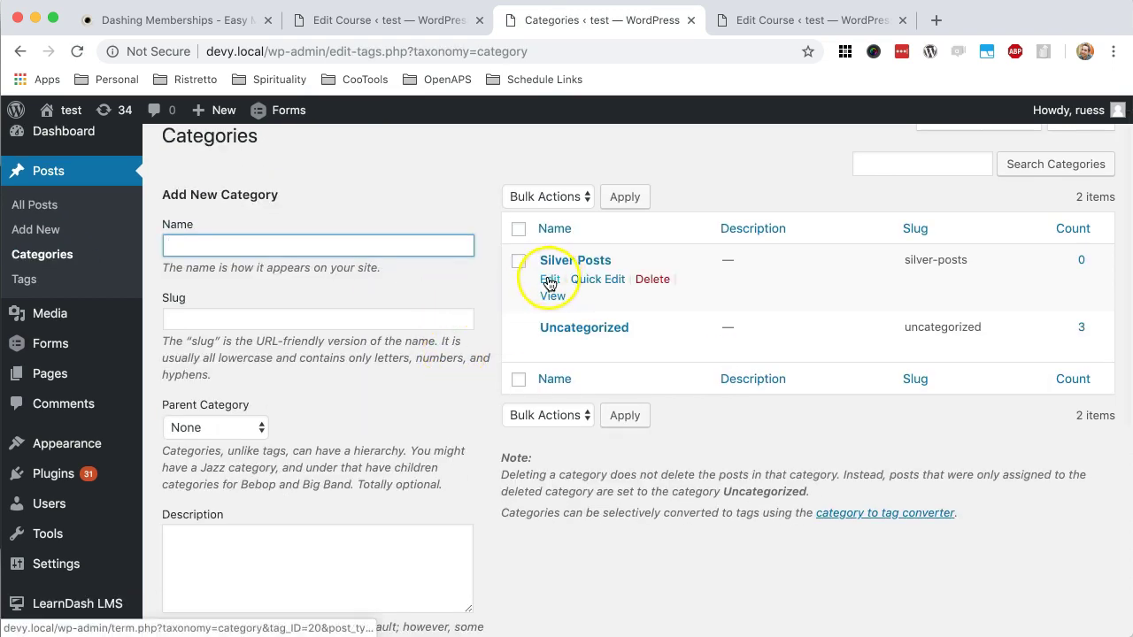
pyautogui.click(550, 279)
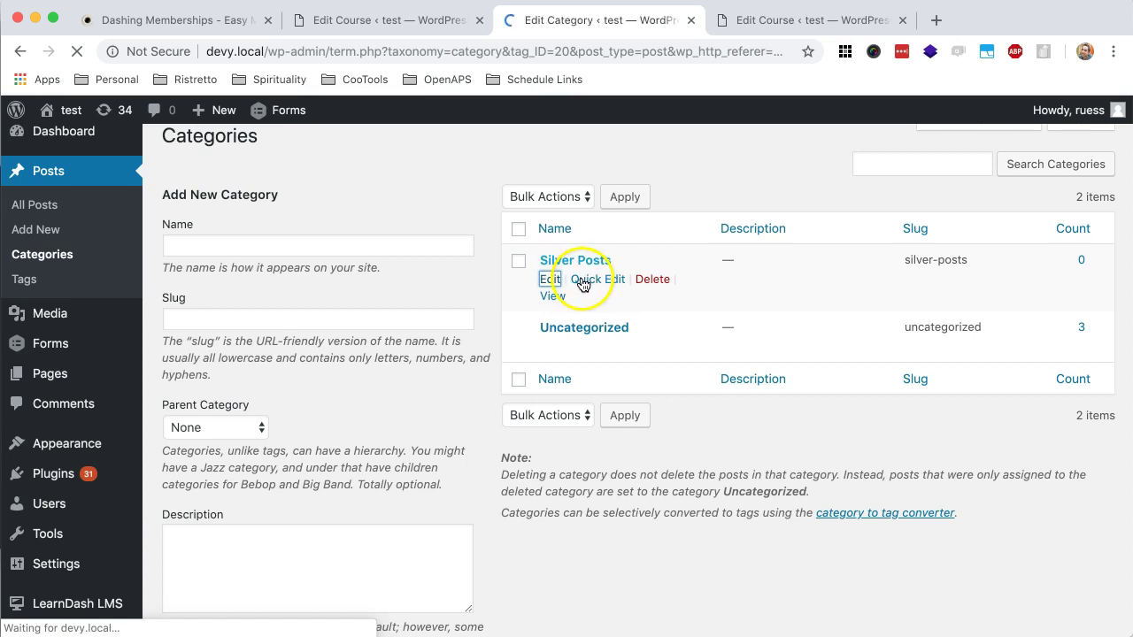
pyautogui.scroll(-2, 513, 366)
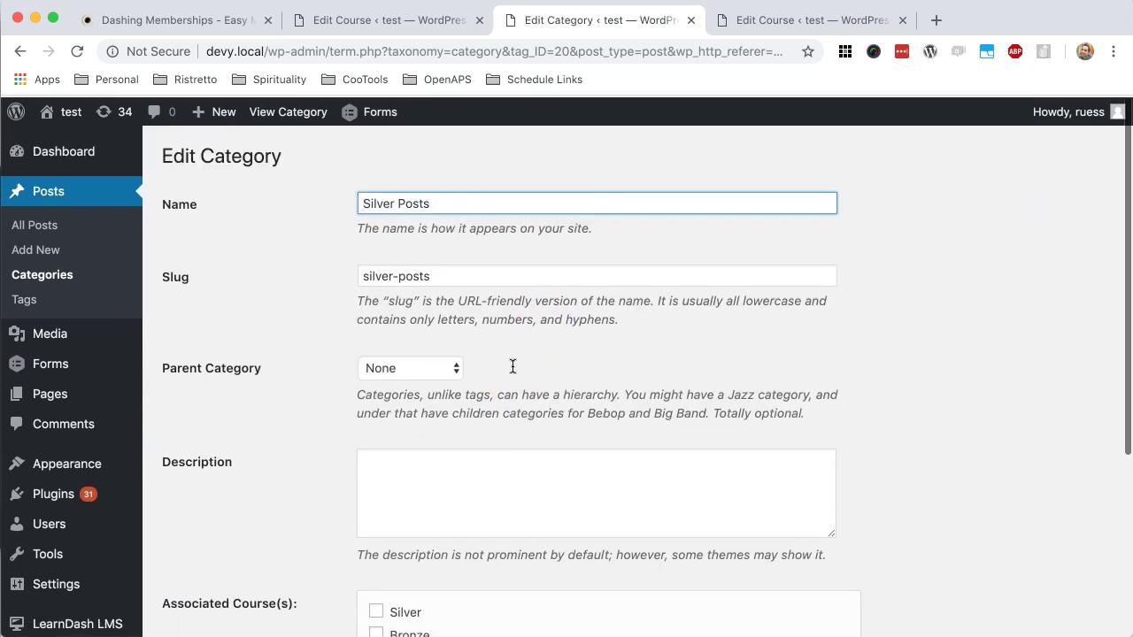
pyautogui.scroll(-2, 457, 361)
pyautogui.scroll(-5, 455, 370)
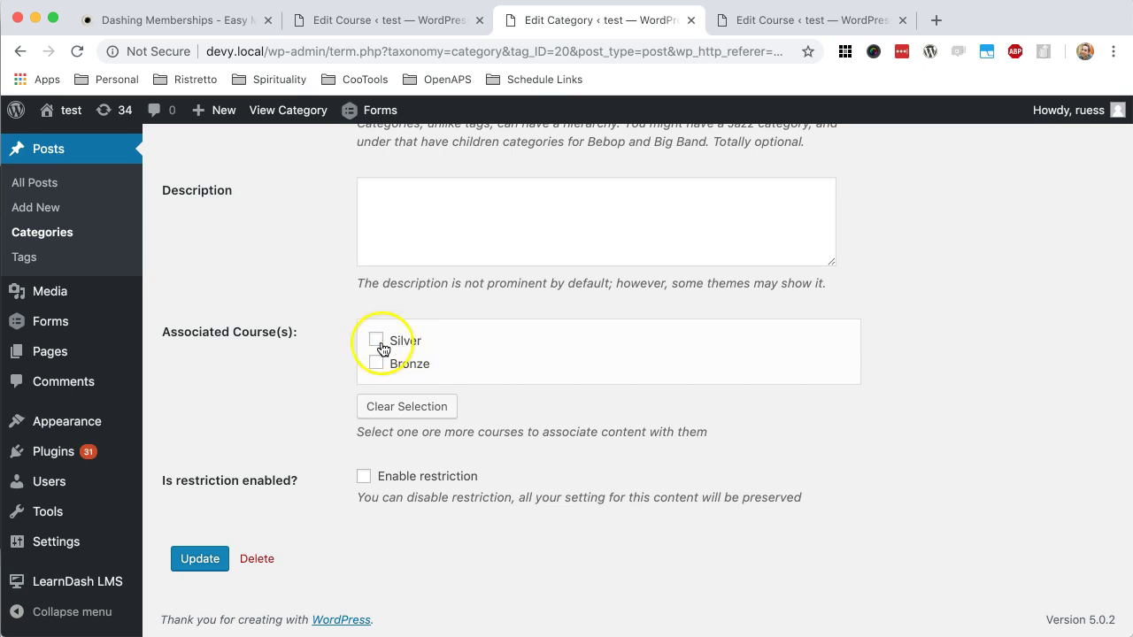
# - Associate the Silver Posts category with the Silver course, enable its restriction and update the category
pyautogui.click(375, 341)
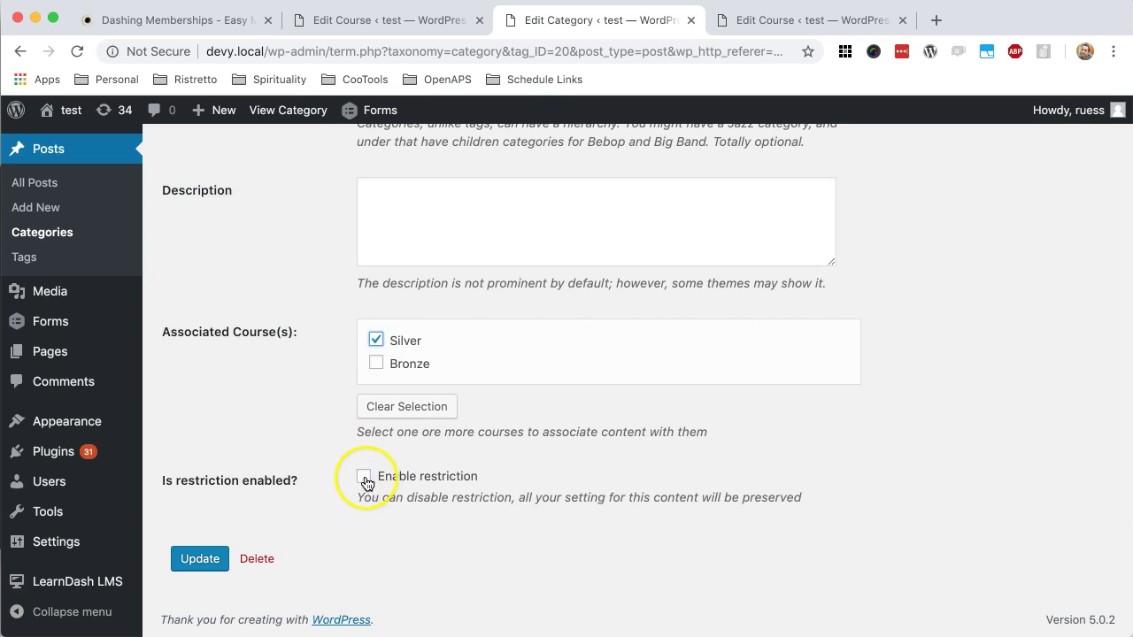
pyautogui.scroll(6, 376, 350)
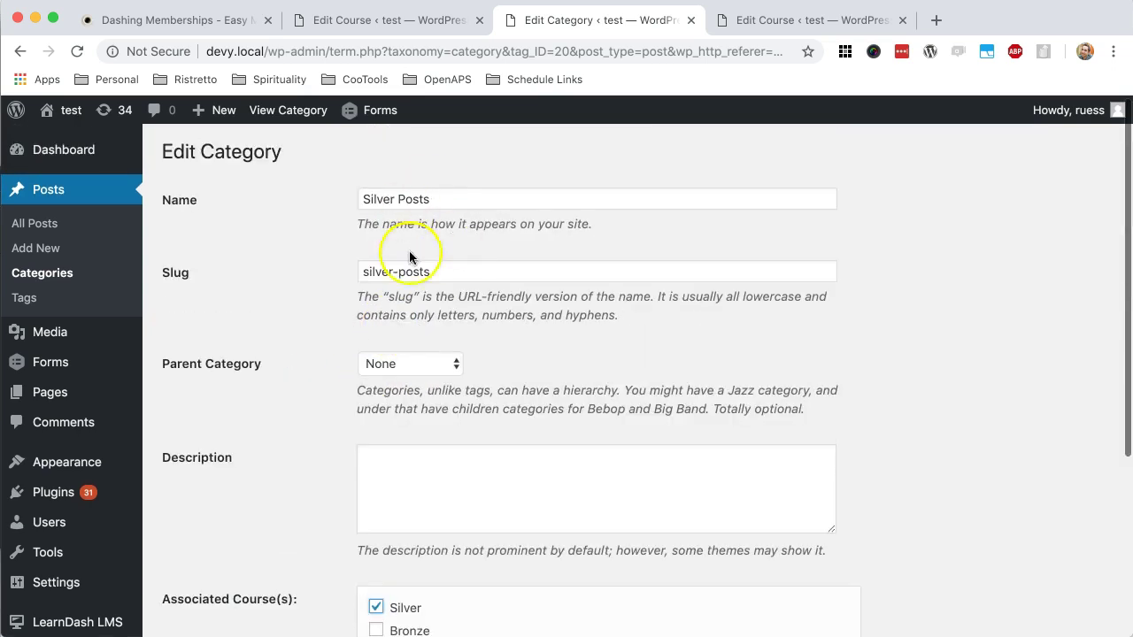
pyautogui.scroll(-5, 416, 292)
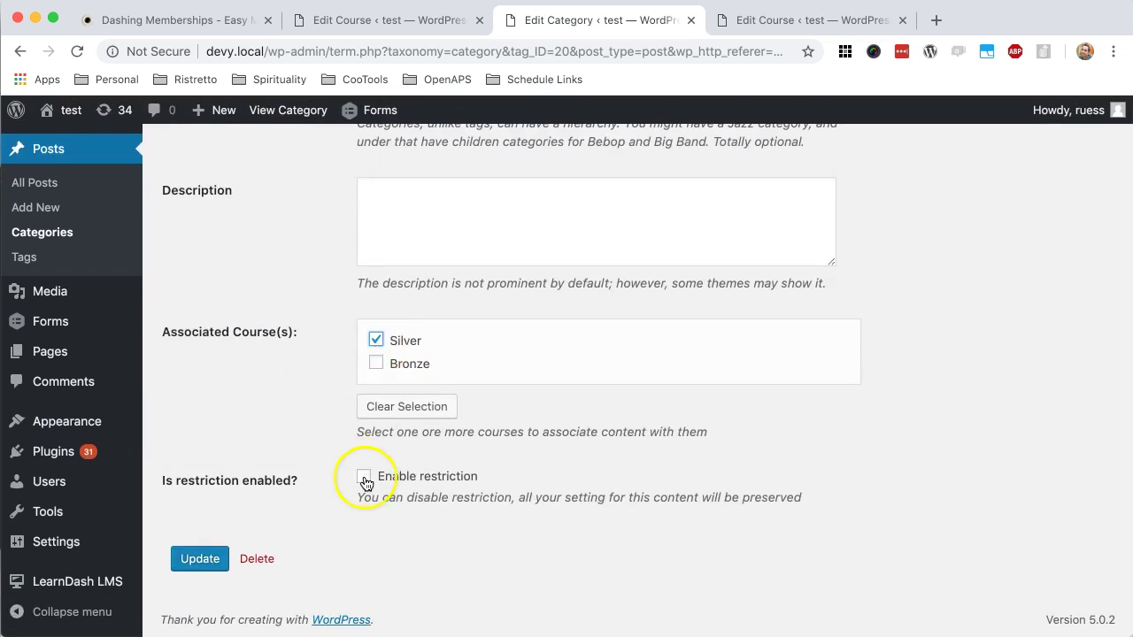
pyautogui.click(365, 480)
pyautogui.click(197, 560)
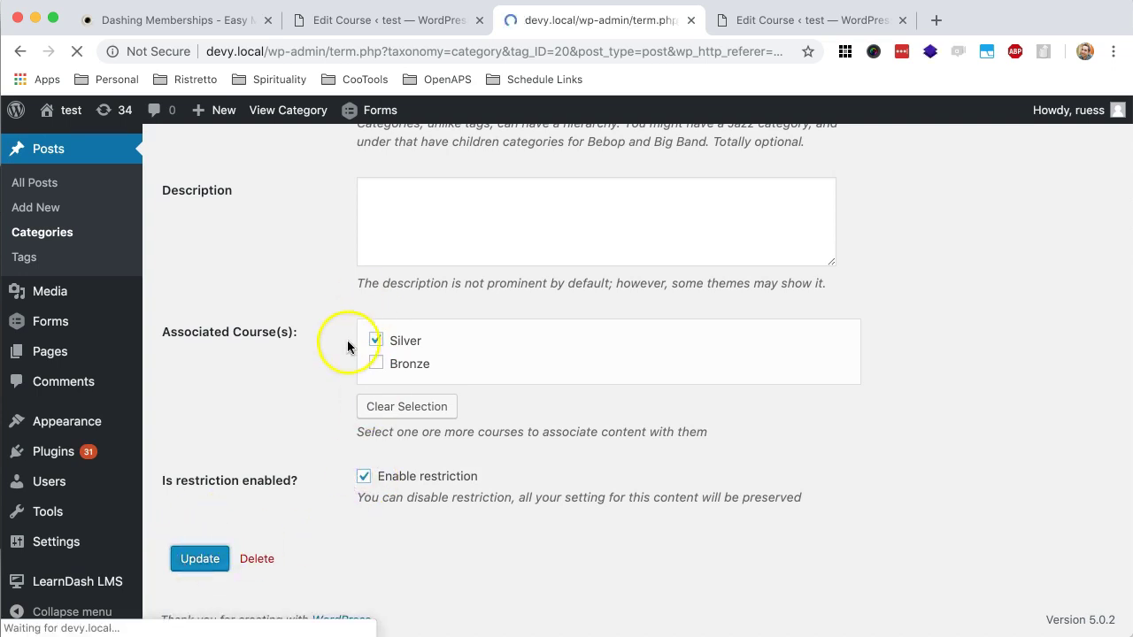
pyautogui.scroll(-10, 347, 489)
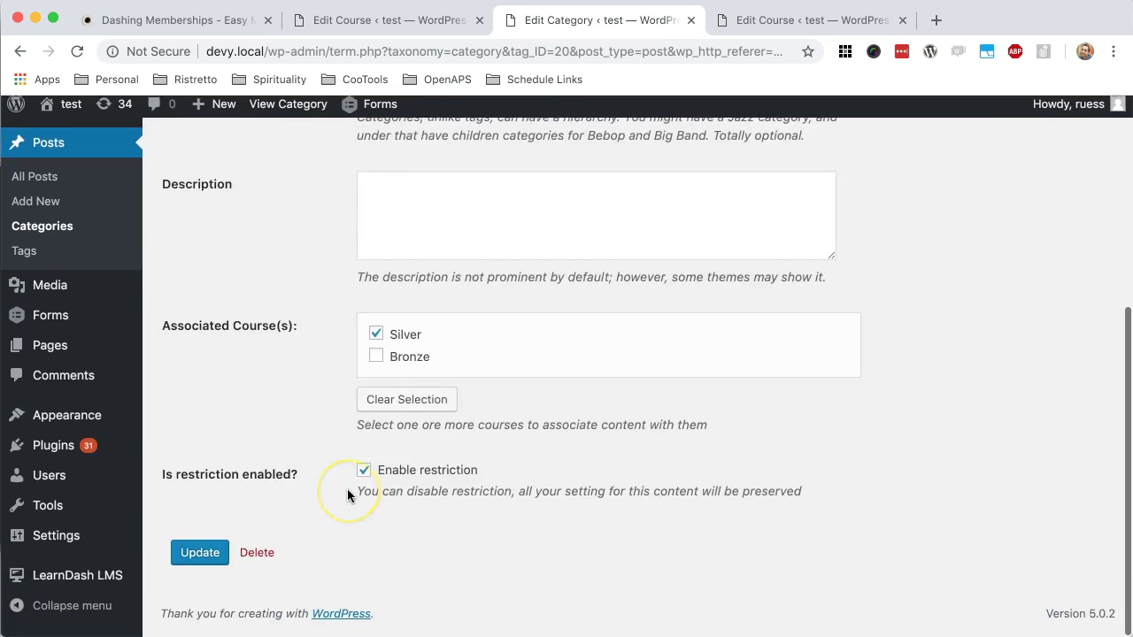
pyautogui.scroll(10, 389, 433)
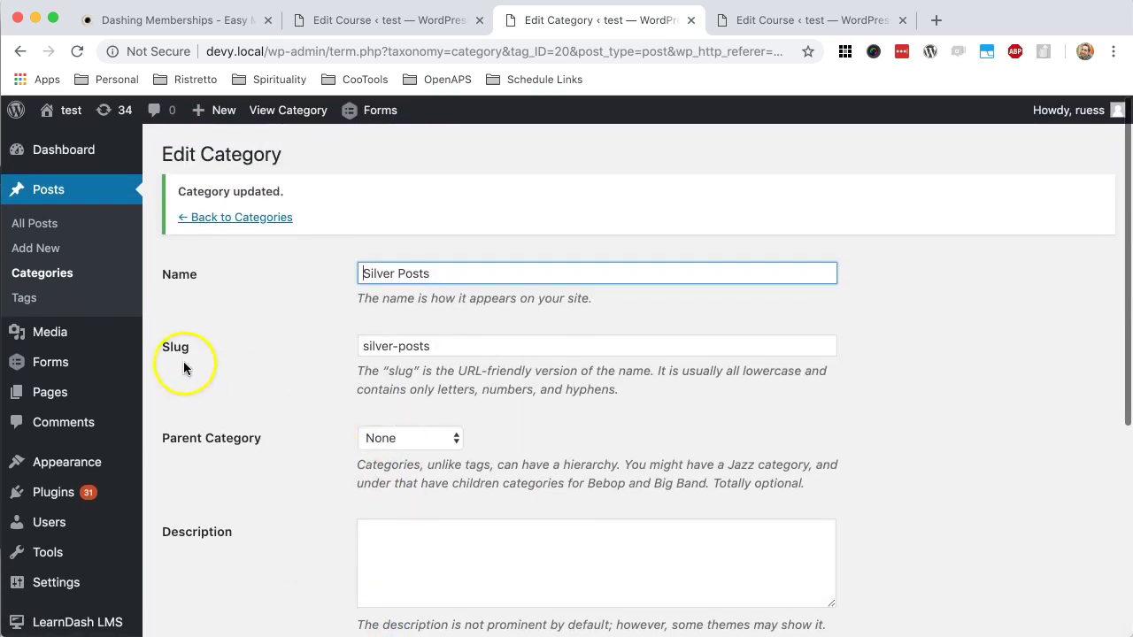
# - Return to the list of all posts and recheck Silver Post 2 in the private window
pyautogui.click(35, 223)
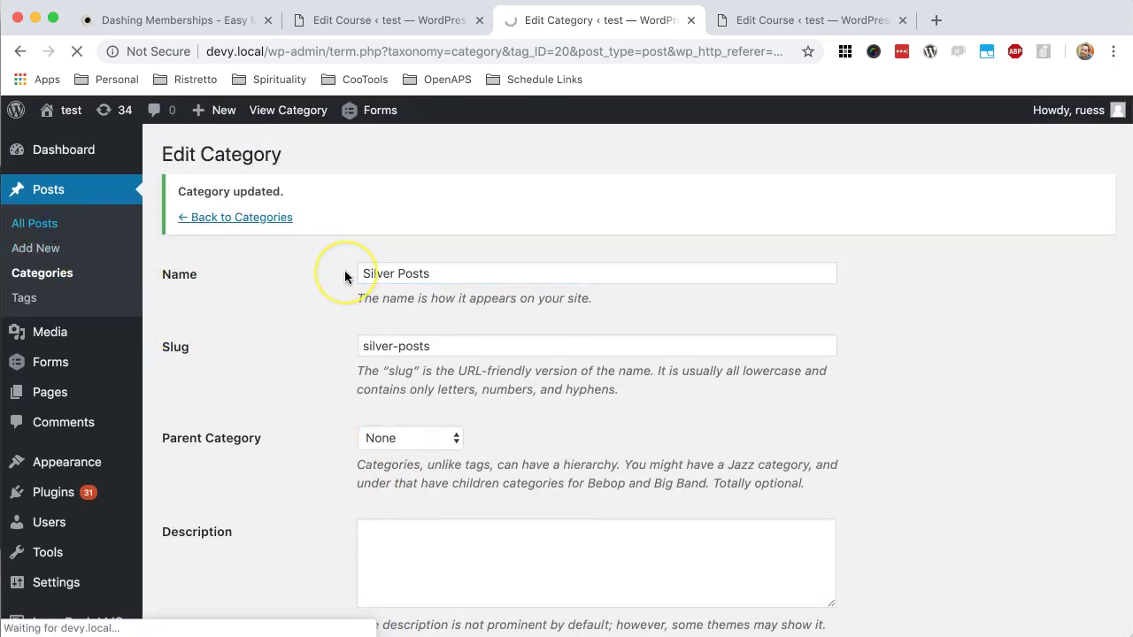
pyautogui.press('super+grave')
pyautogui.scroll(5, 534, 199)
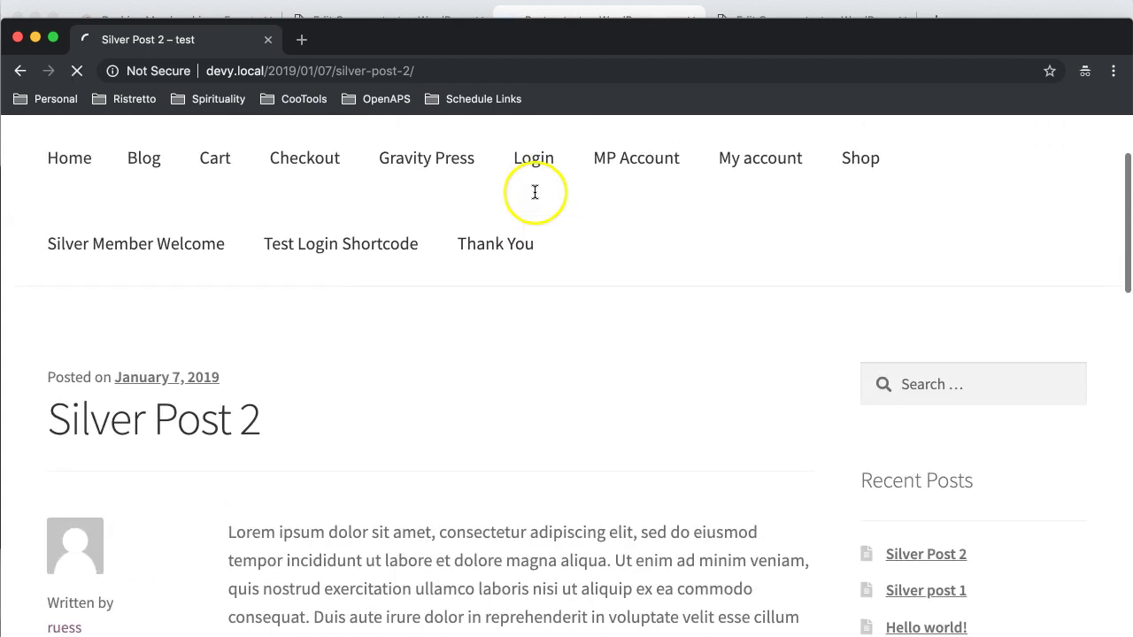
pyautogui.click(526, 322)
pyautogui.scroll(-5, 526, 324)
pyautogui.press('super+grave')
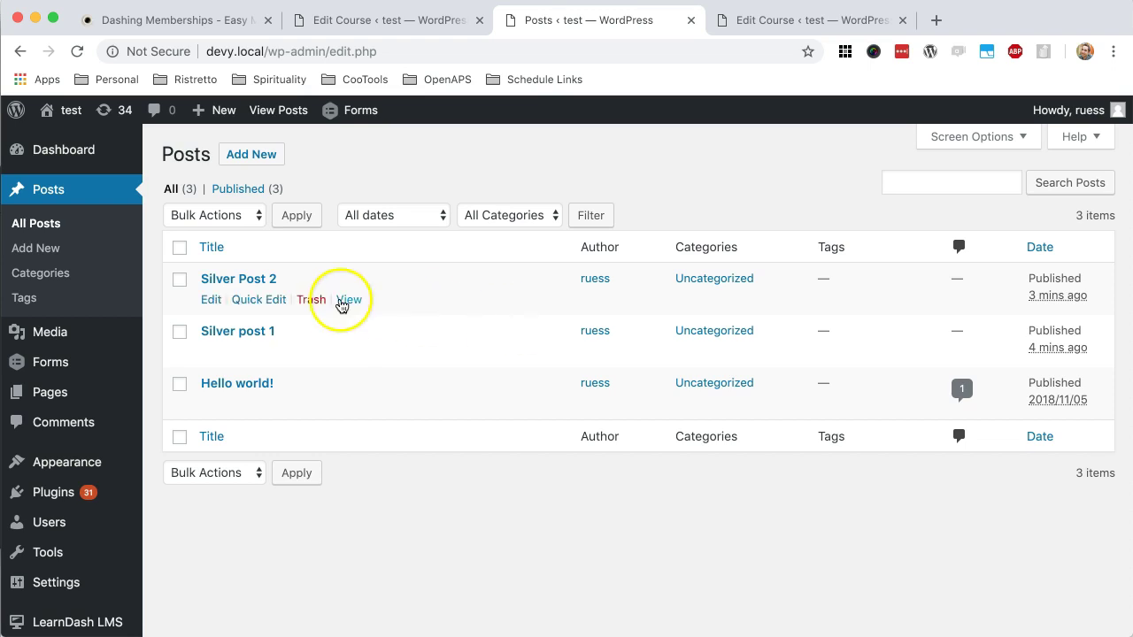
# - Bulk edit Silver Post 2 and Silver post 1 to add the Silver Posts category, and check Silver Post 2's restriction notice in the private window
pyautogui.click(180, 280)
pyautogui.click(180, 331)
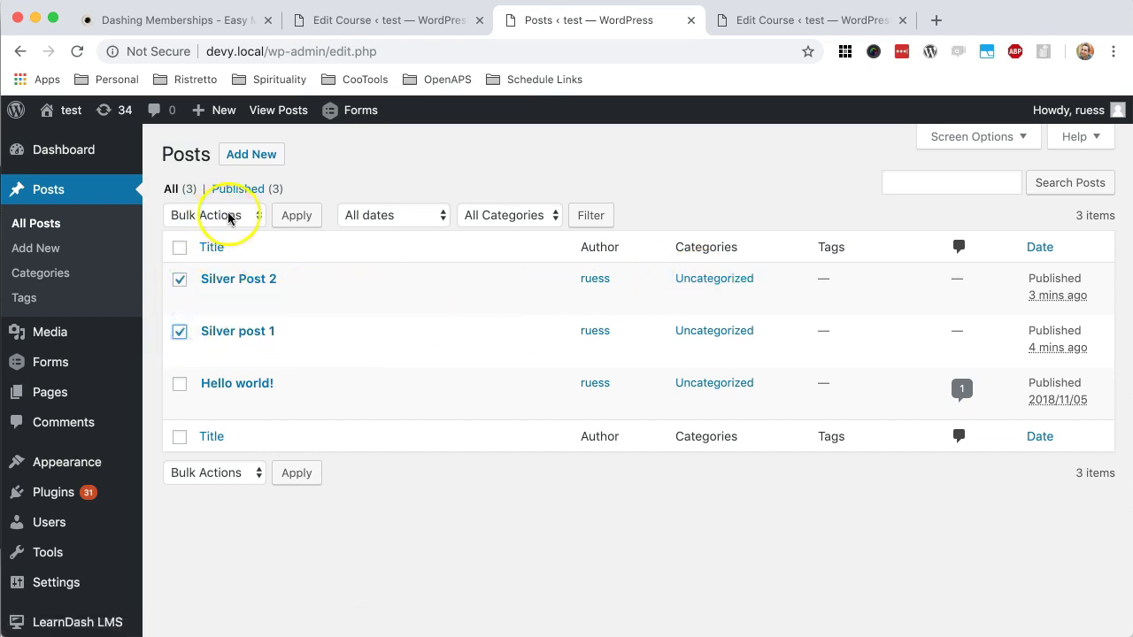
pyautogui.click(228, 225)
pyautogui.click(266, 232)
pyautogui.click(296, 216)
pyautogui.click(468, 312)
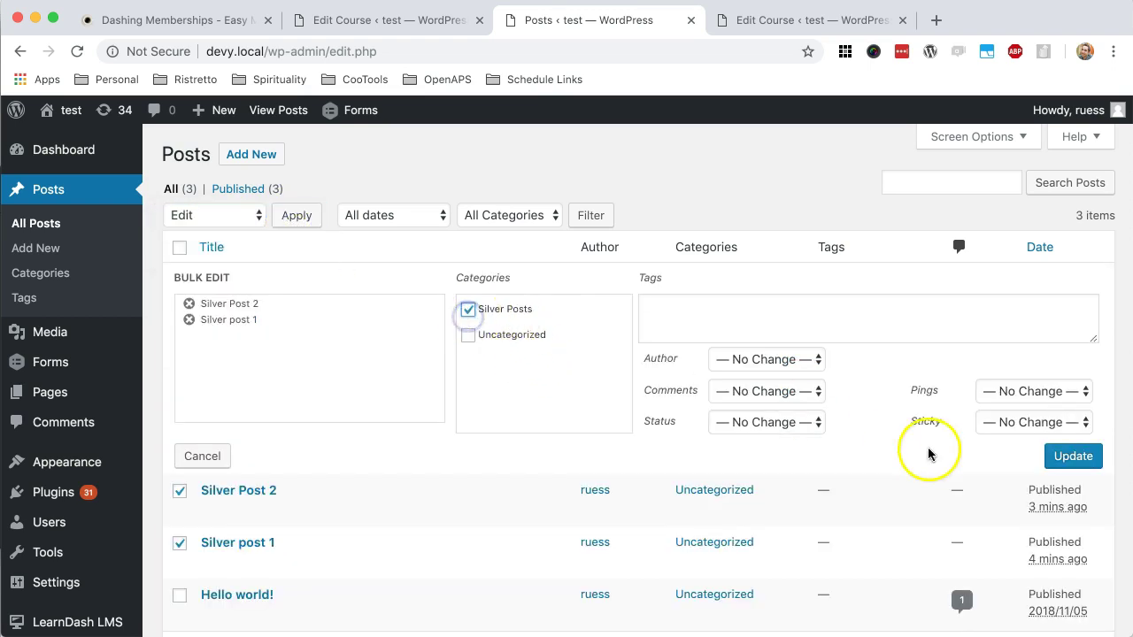
pyautogui.click(1042, 455)
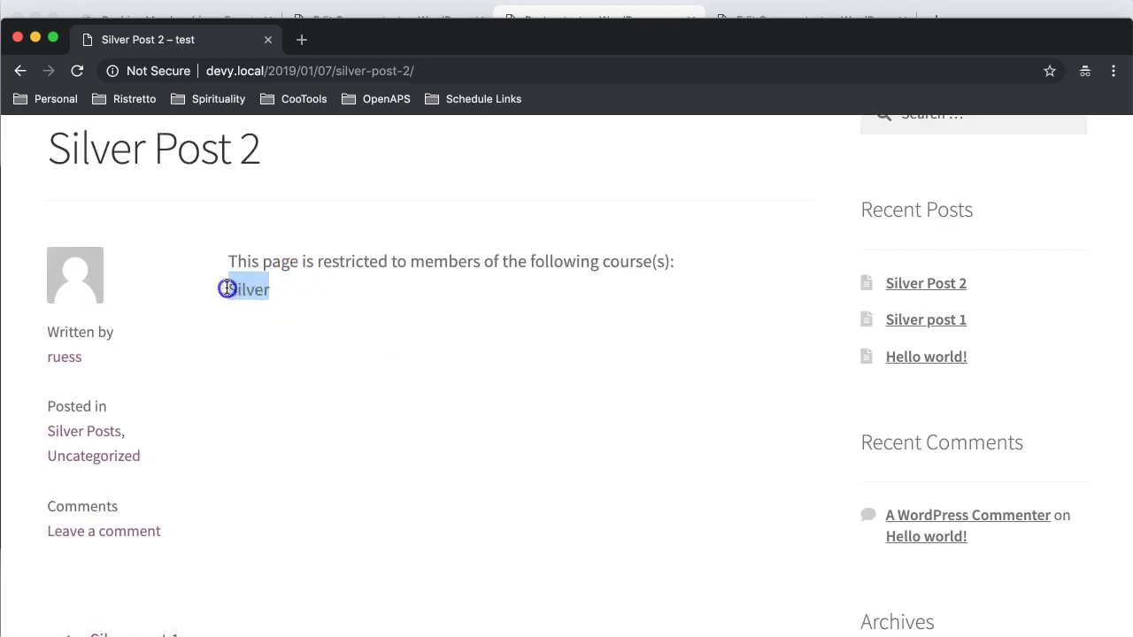
pyautogui.moveTo(298, 291); pyautogui.dragTo(225, 288)
pyautogui.click(380, 321)
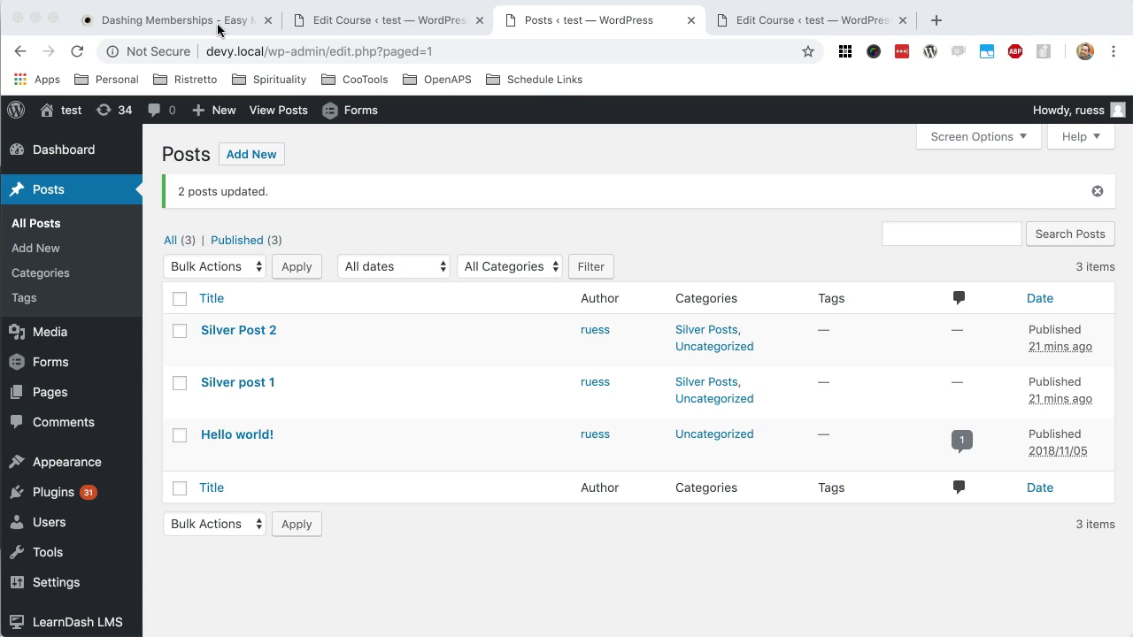
# - Switch to the Dashing Memberships for LearnDash product page and review its plugin feature sections, returning to the page's beginning
pyautogui.click(218, 30)
pyautogui.scroll(10, 354, 236)
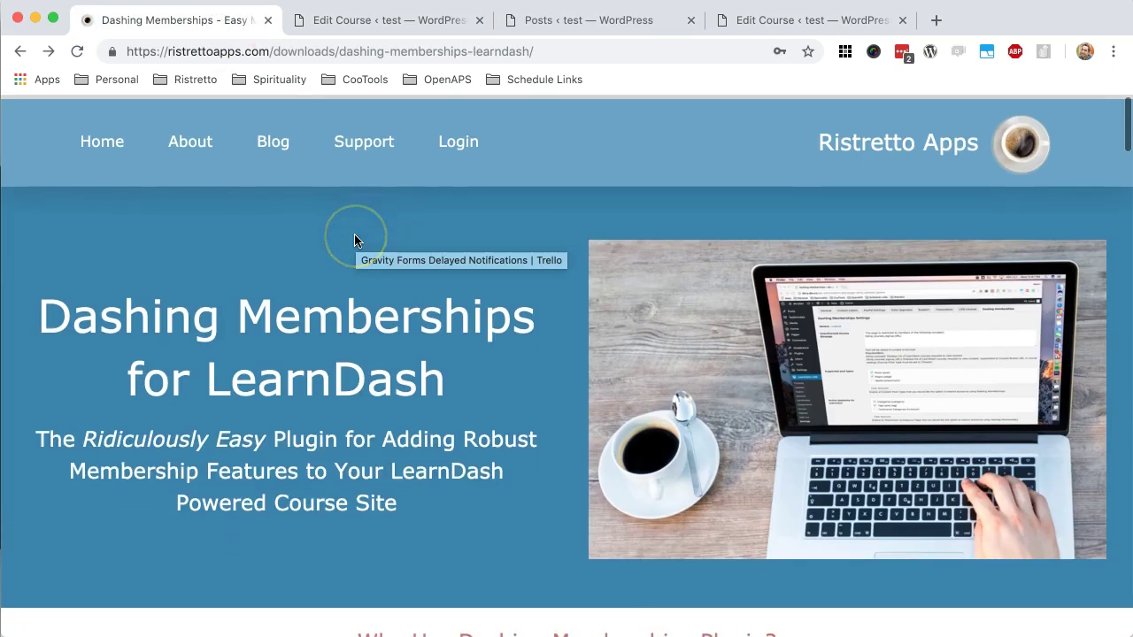
pyautogui.scroll(-5, 354, 239)
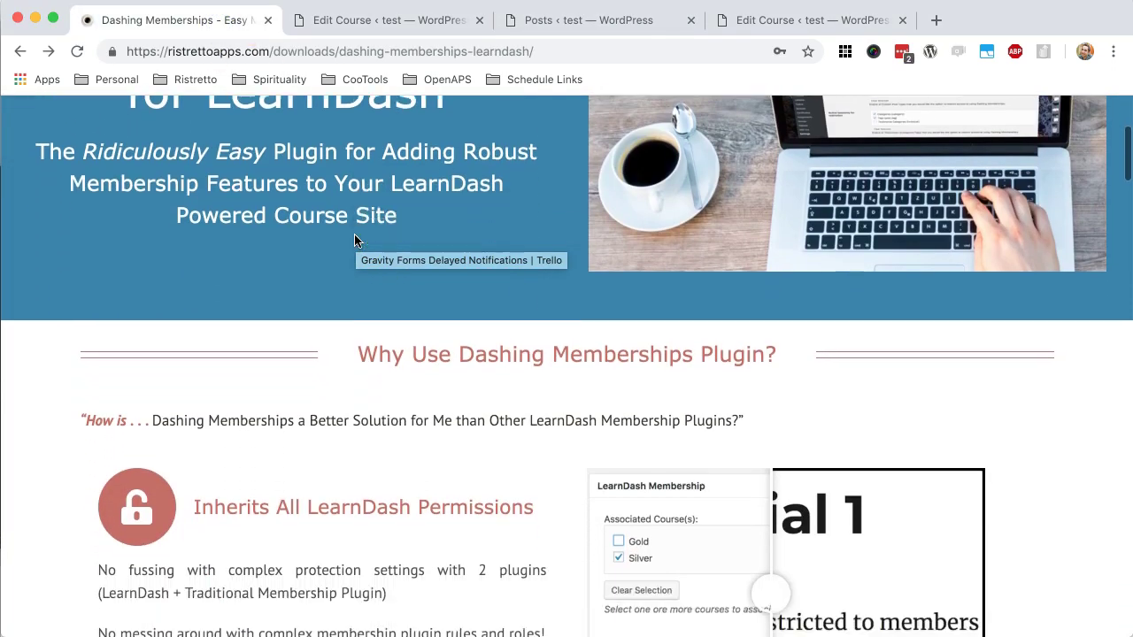
pyautogui.scroll(-5, 354, 239)
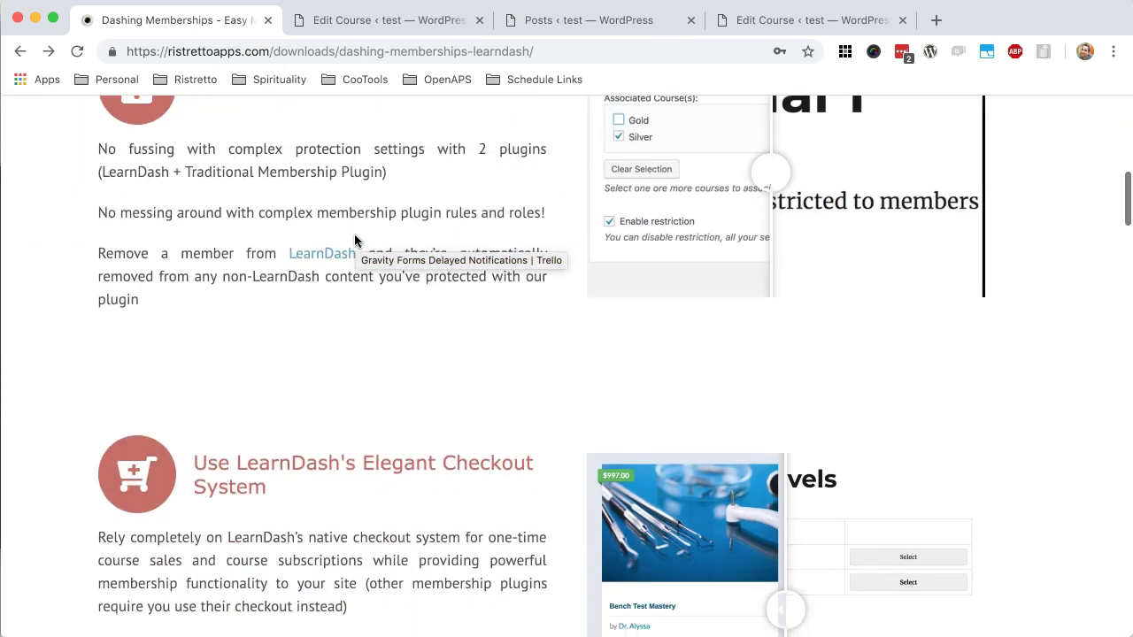
pyautogui.scroll(-10, 354, 239)
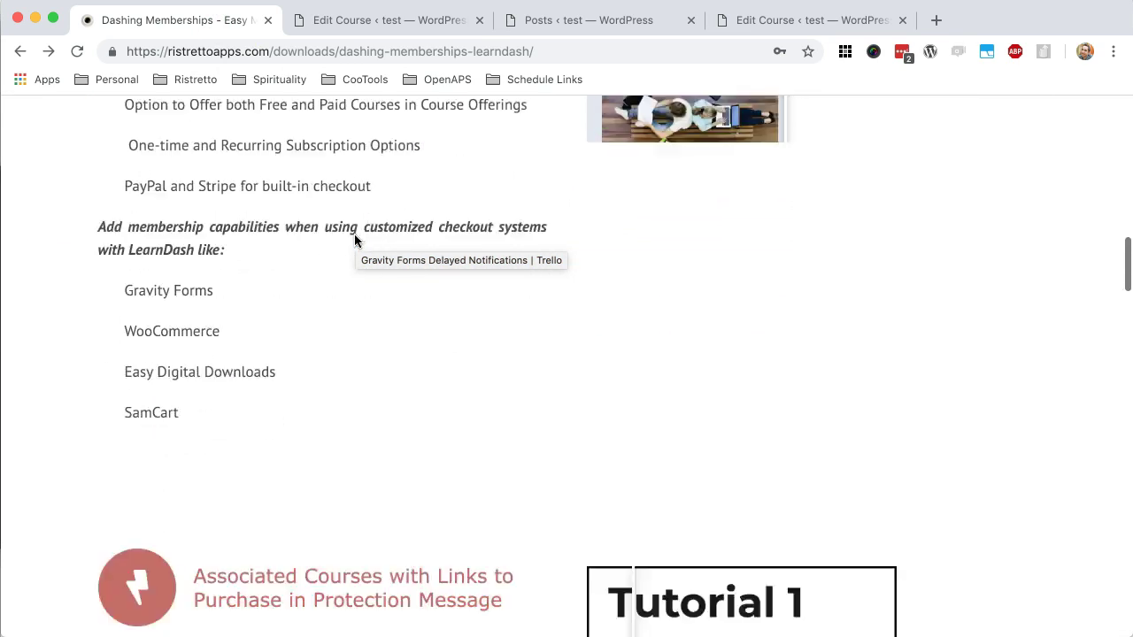
pyautogui.scroll(-10, 354, 235)
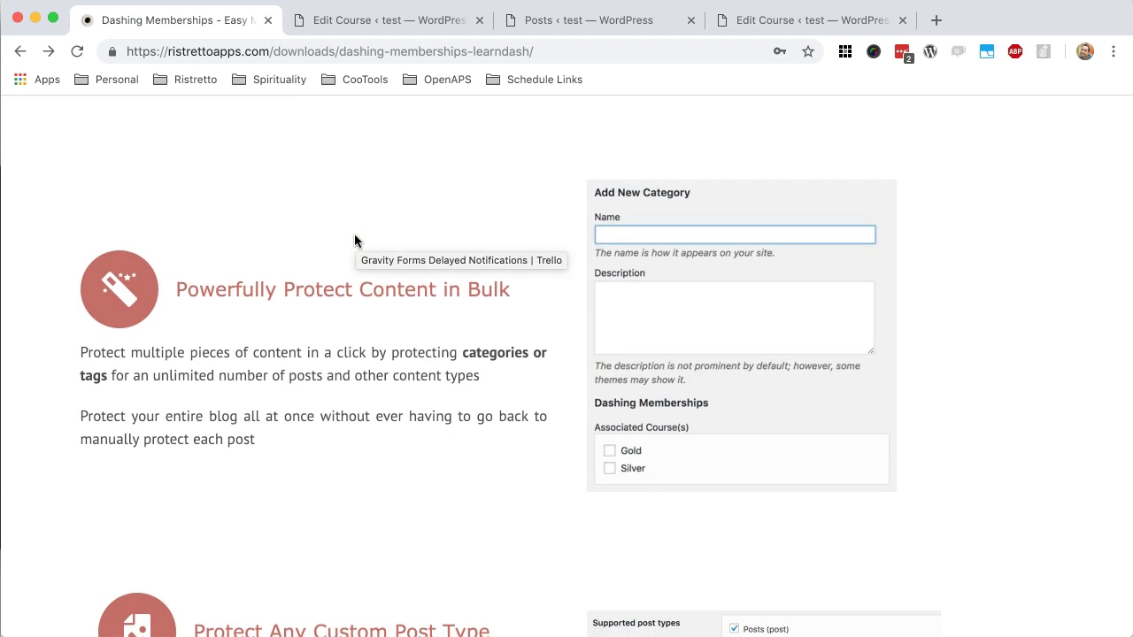
pyautogui.scroll(-7, 354, 239)
pyautogui.scroll(-5, 354, 239)
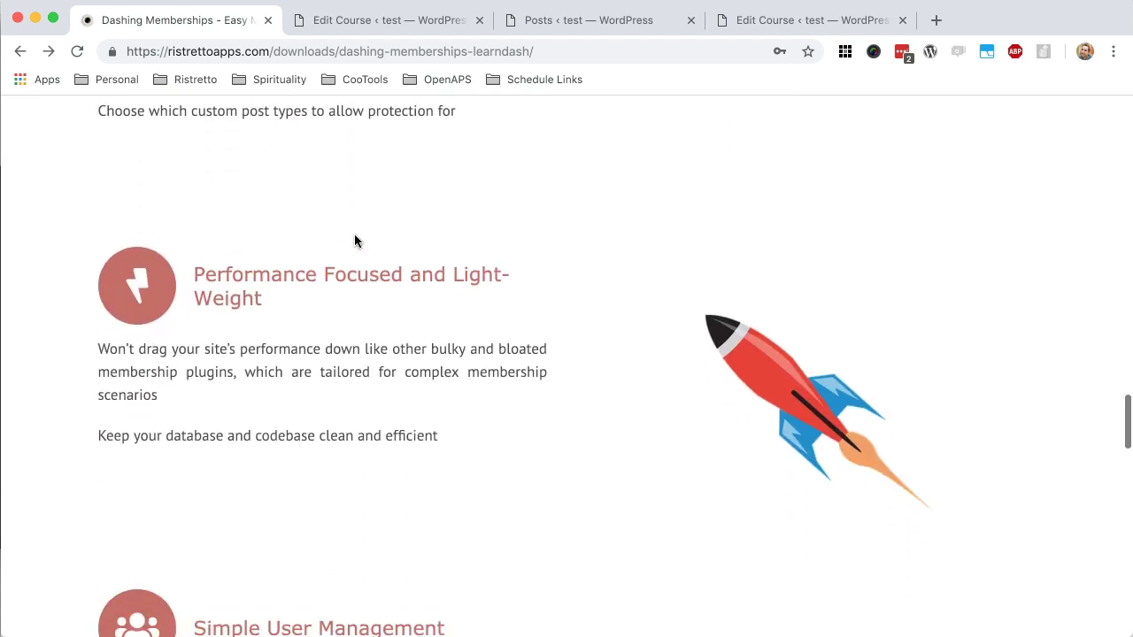
pyautogui.scroll(1, 354, 239)
pyautogui.scroll(20, 354, 239)
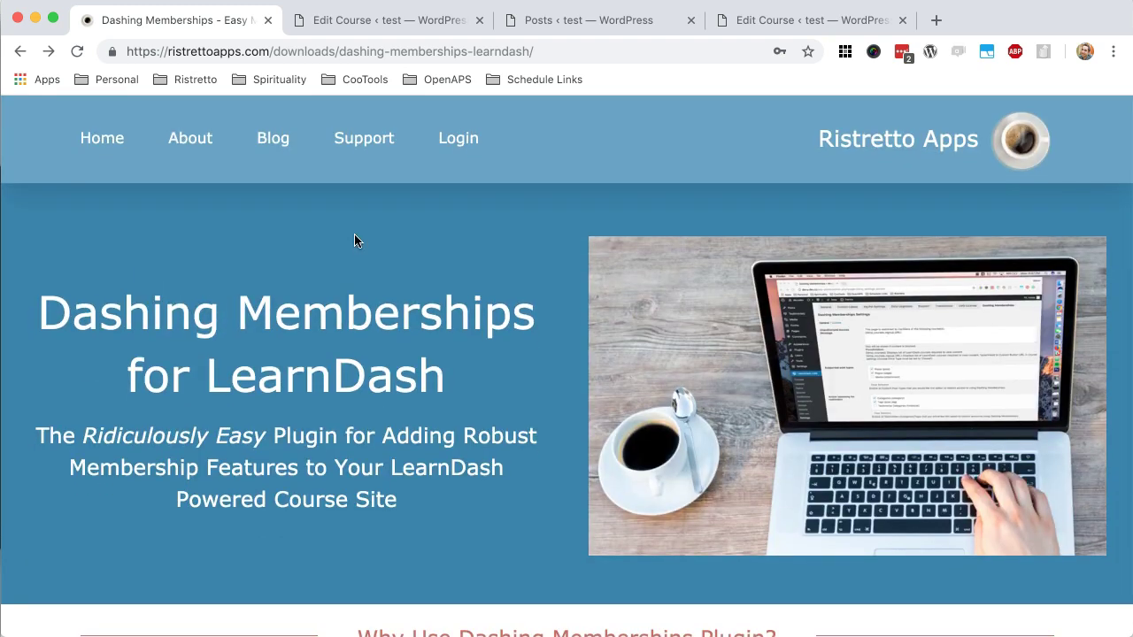